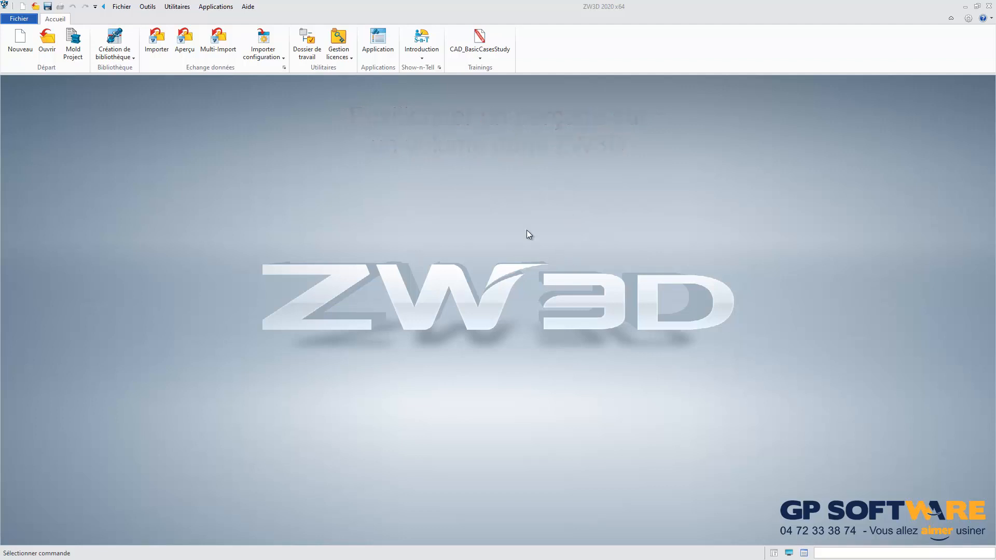
Create a new part from the default template and model a flat rectangular block centred on the origin.
click(20, 42)
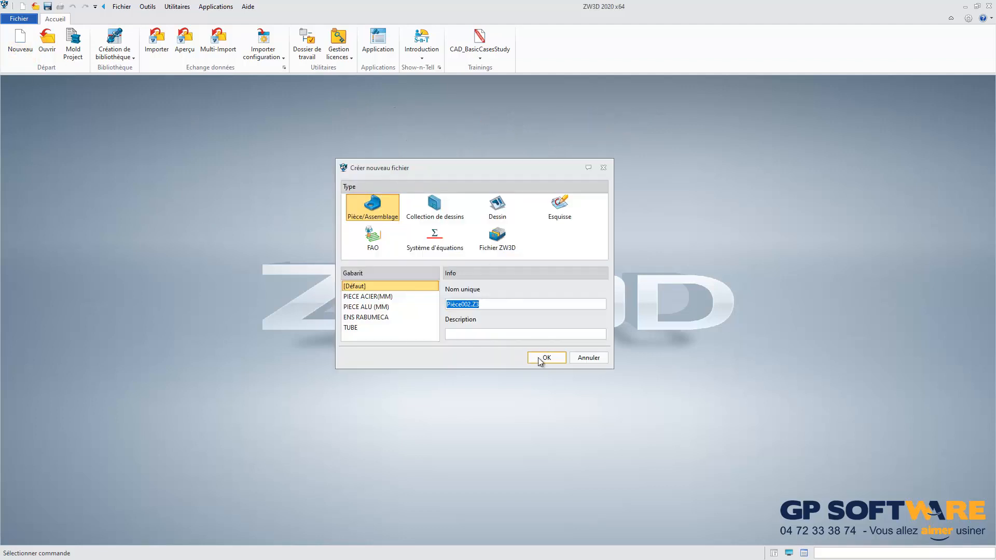
click(546, 358)
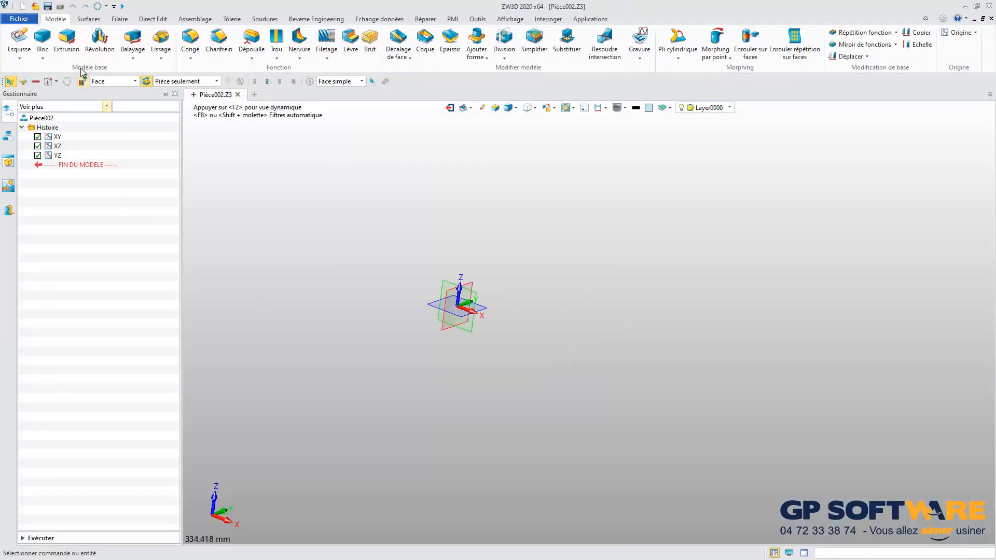
click(42, 38)
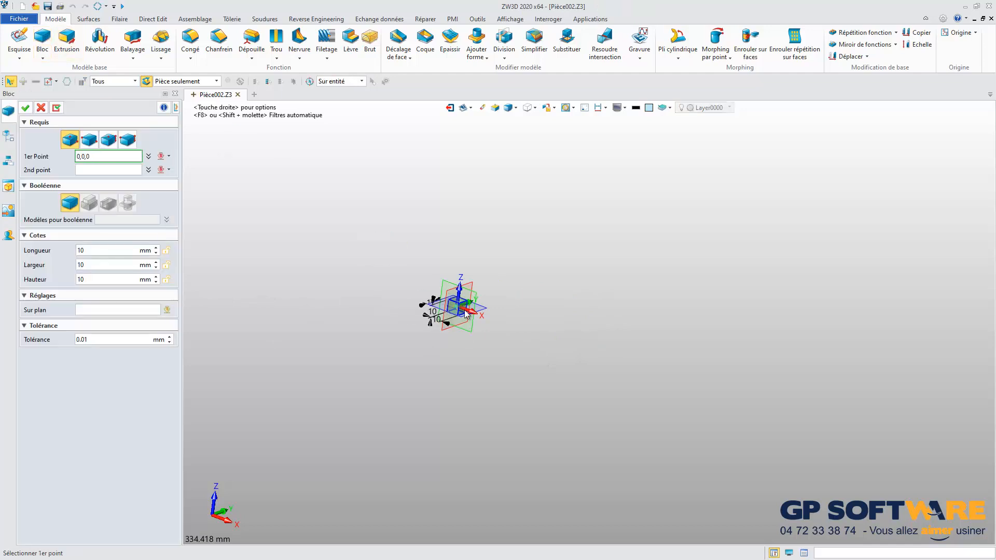
click(797, 377)
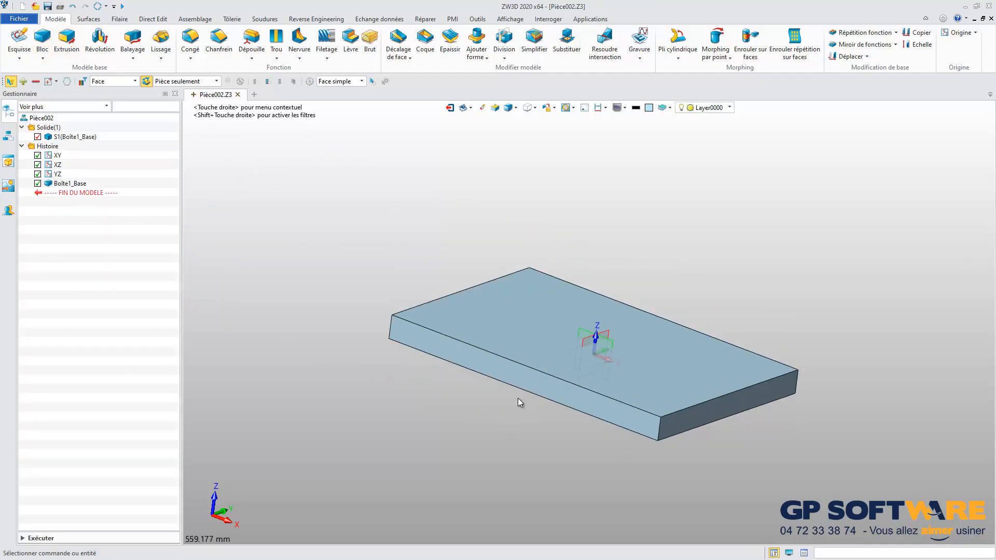
Fillet the block's front vertical corner edge with a 70 mm radius.
click(658, 428)
click(191, 38)
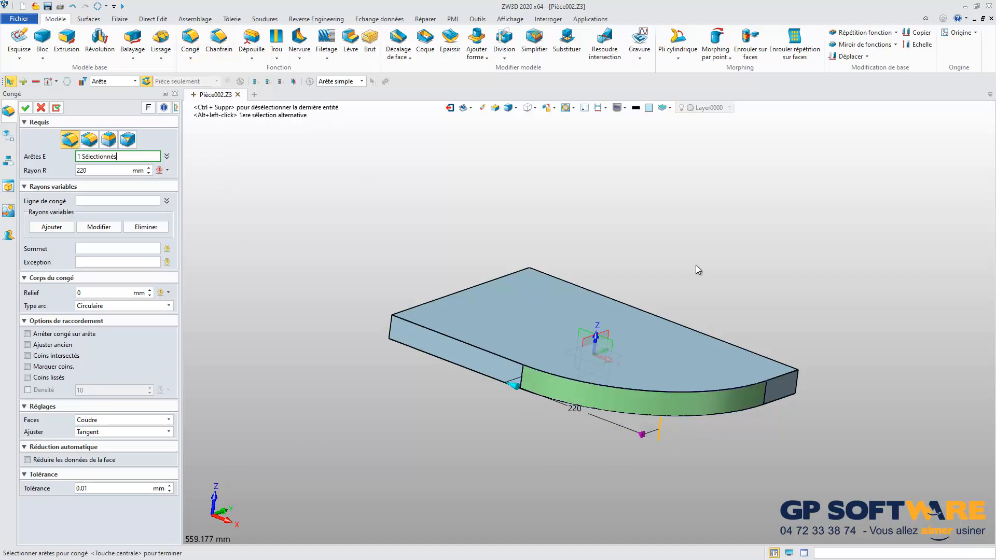
right_drag(696, 270, 660, 285)
drag(497, 426, 567, 477)
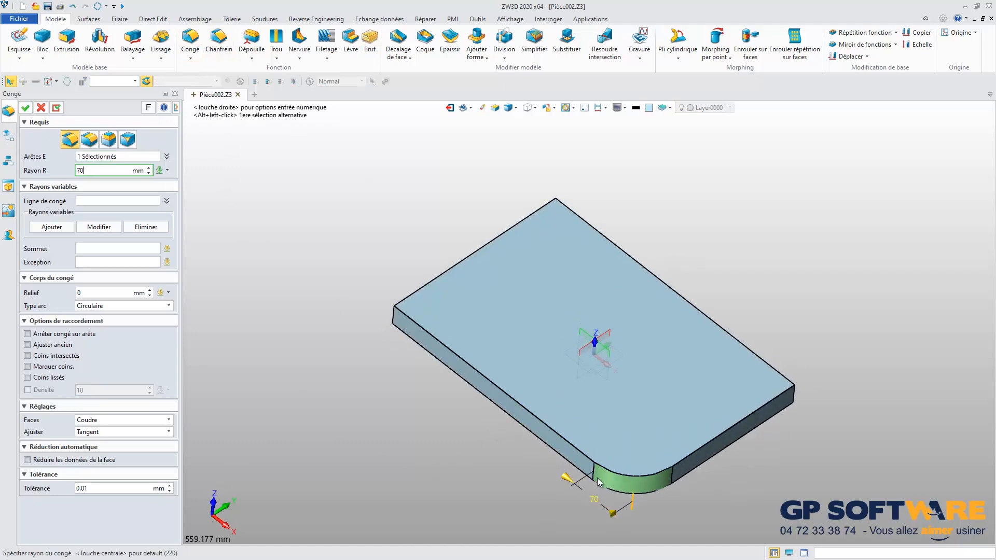
click(25, 108)
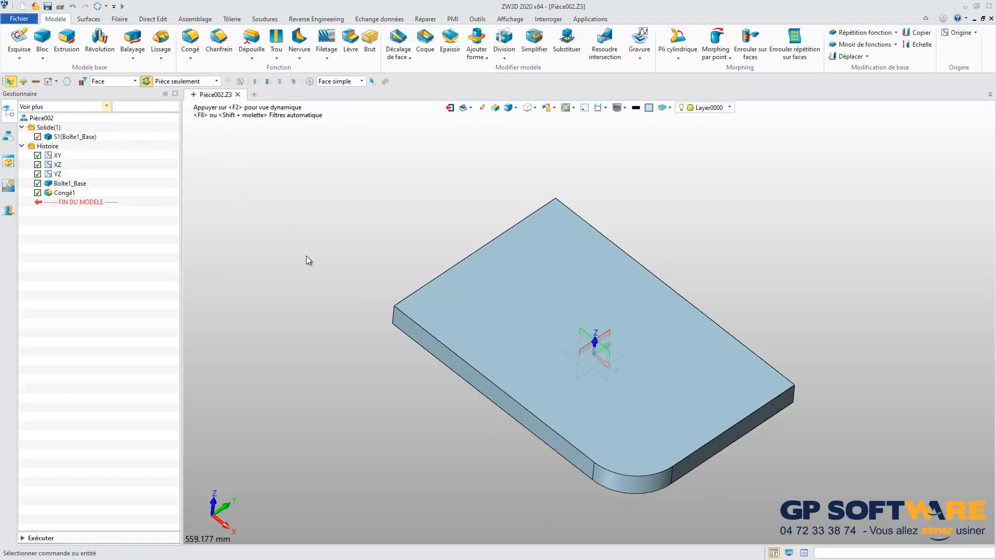
Start a simple hole and define its position through a new sketch on the block's upper face.
scroll(296, 255, down, 3)
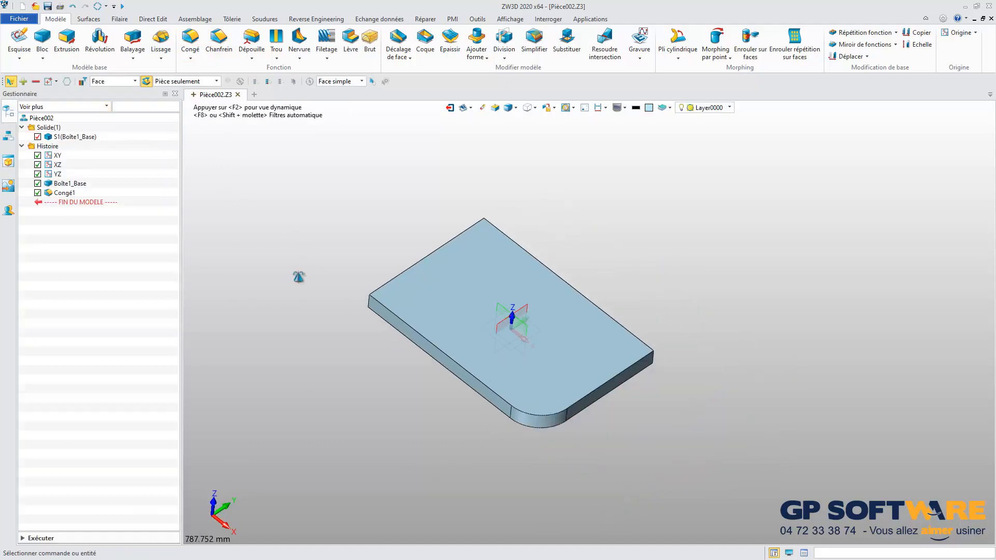
click(276, 41)
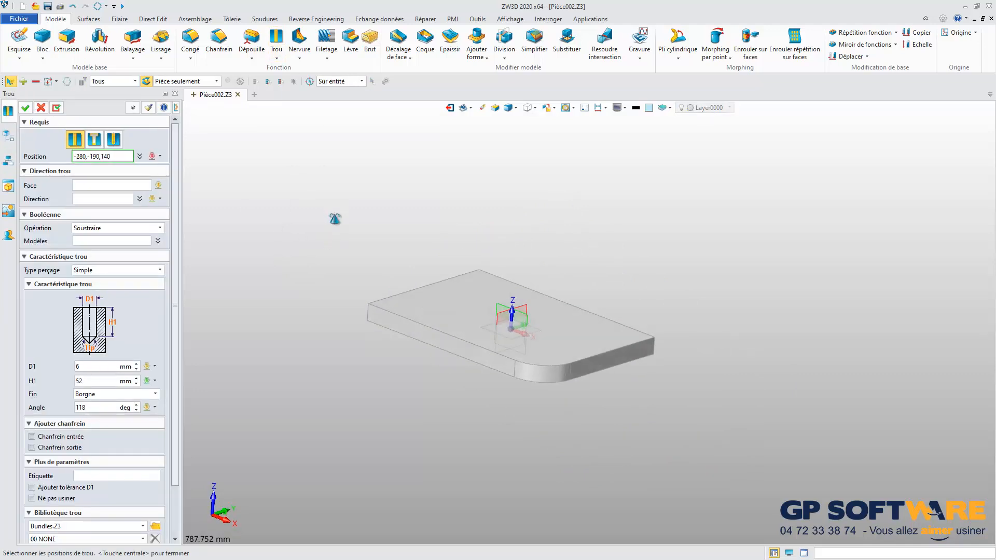
click(253, 194)
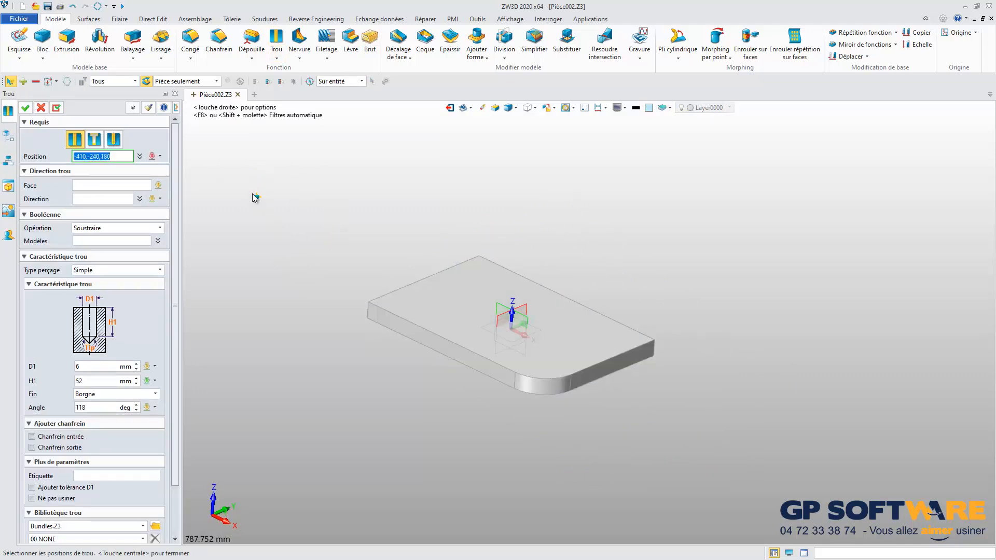
click(217, 208)
mouse_move(405, 168)
right_down()
mouse_move(402, 196)
mouse_move(398, 185)
right_up()
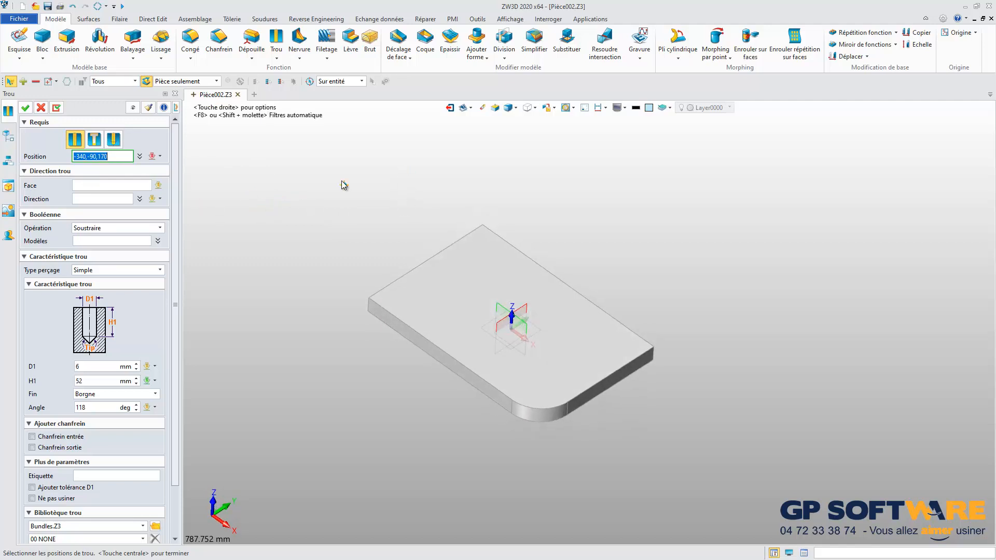
scroll(397, 184, down, 2)
scroll(398, 182, up, 3)
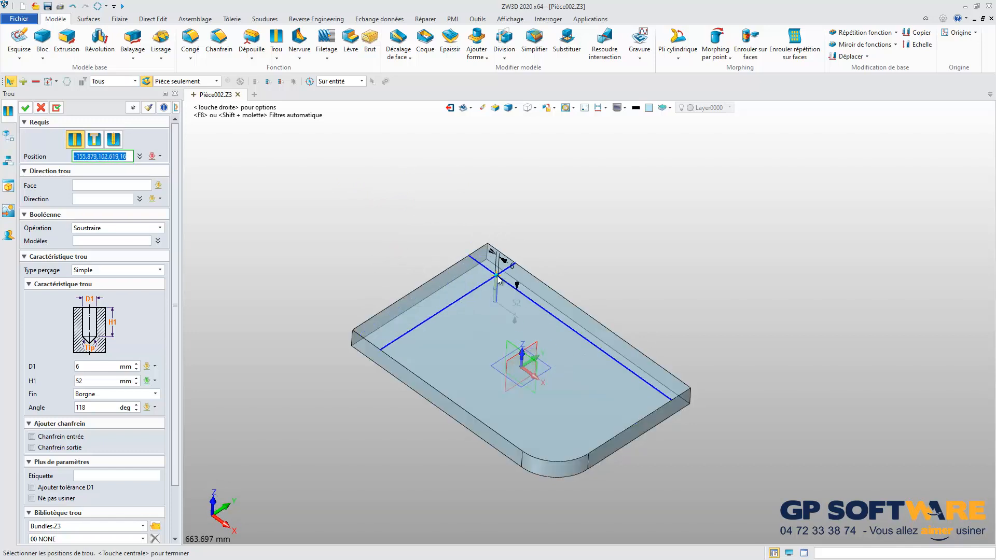
click(161, 157)
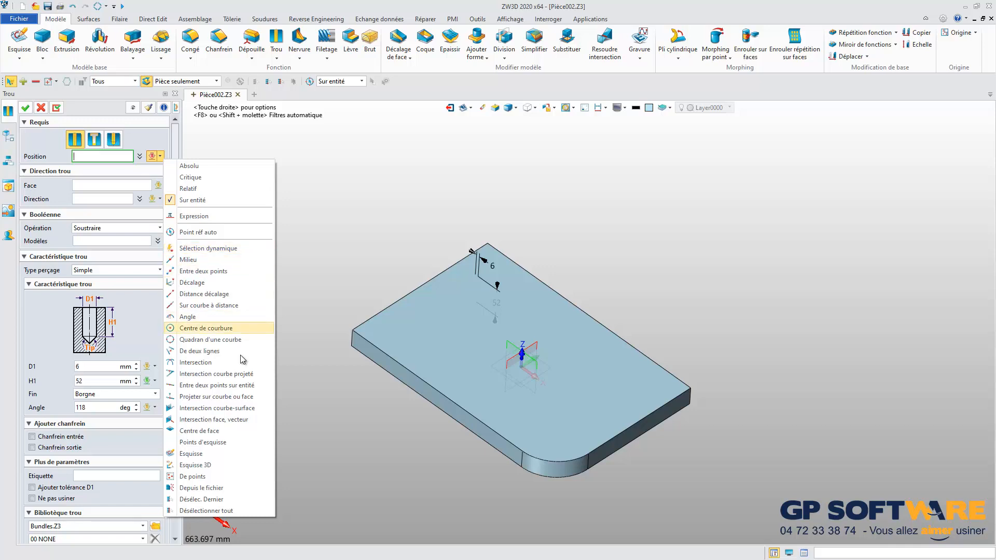
click(191, 454)
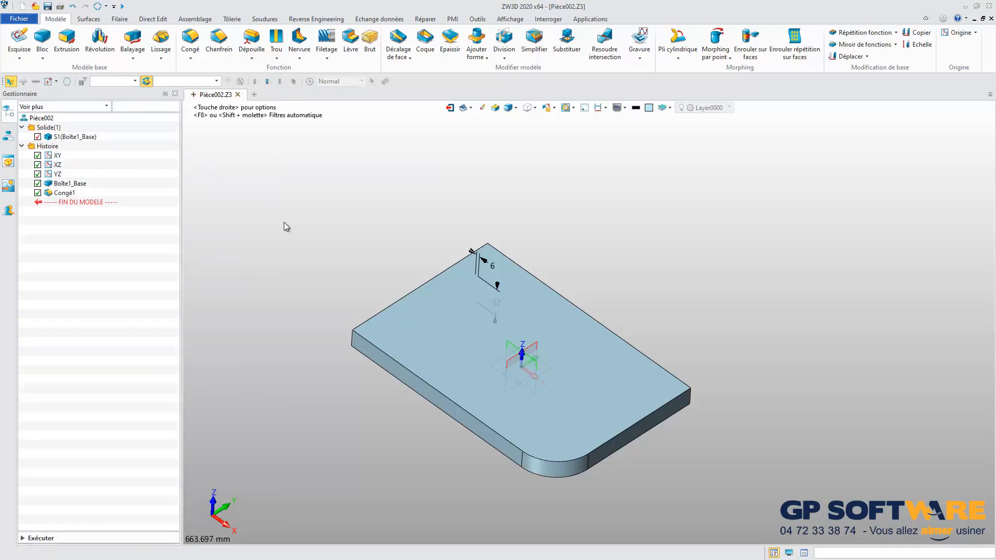
click(462, 320)
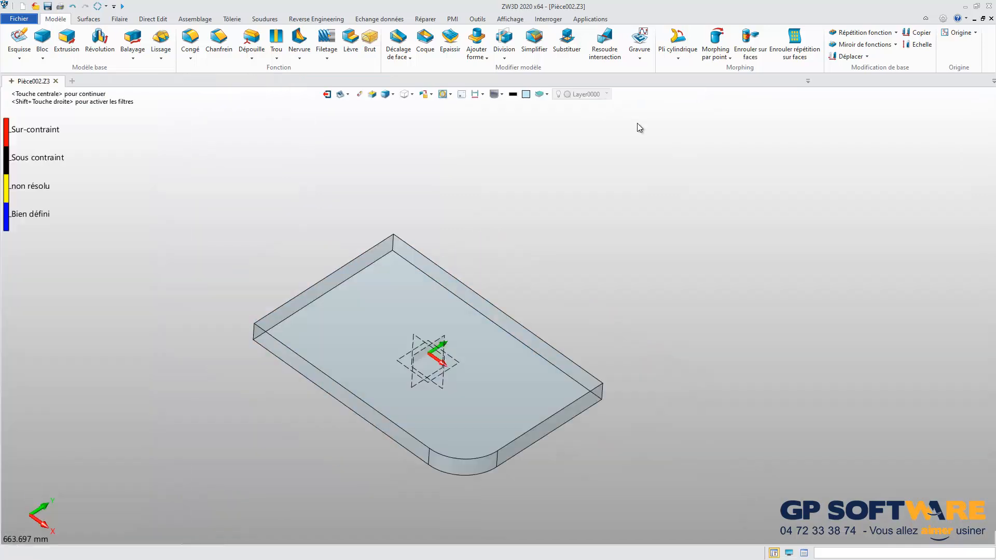
Place a sketch point near the plate's upper-left corner at about X -126, Y 75.
click(57, 19)
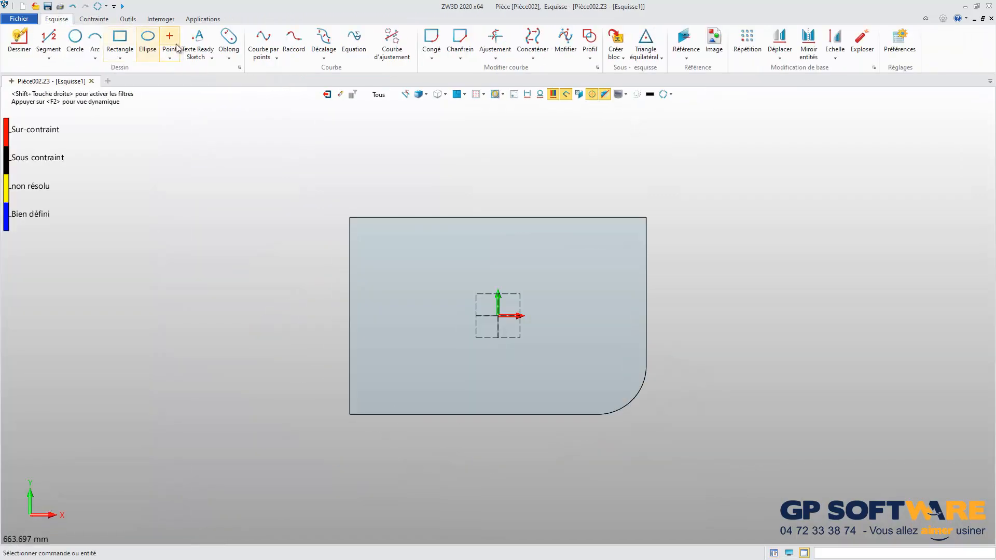
click(169, 37)
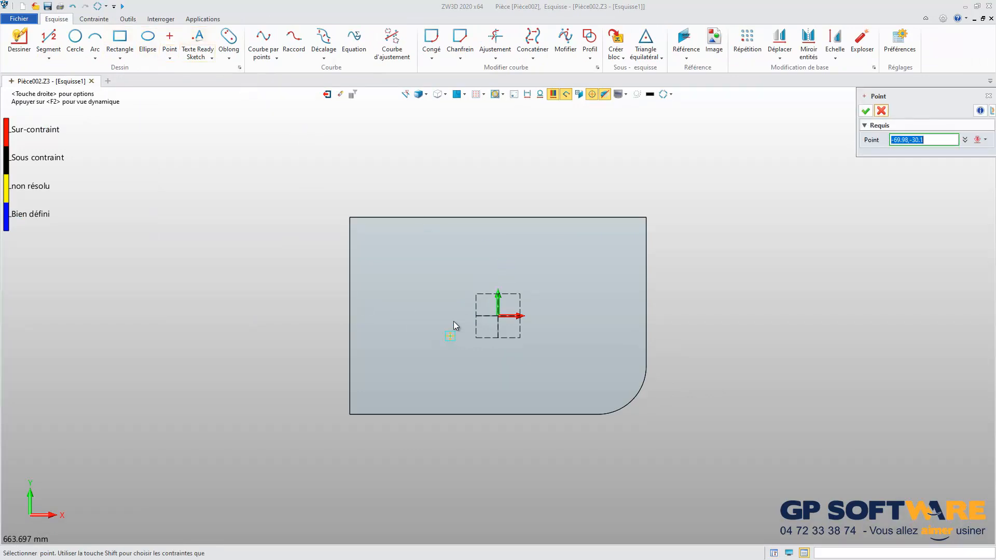
click(409, 264)
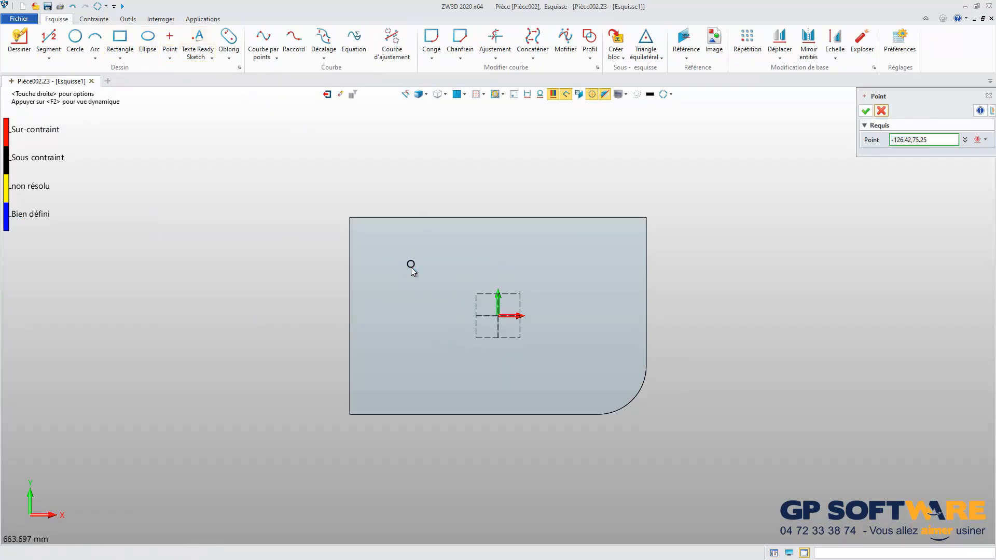
click(879, 112)
scroll(309, 313, down, 1)
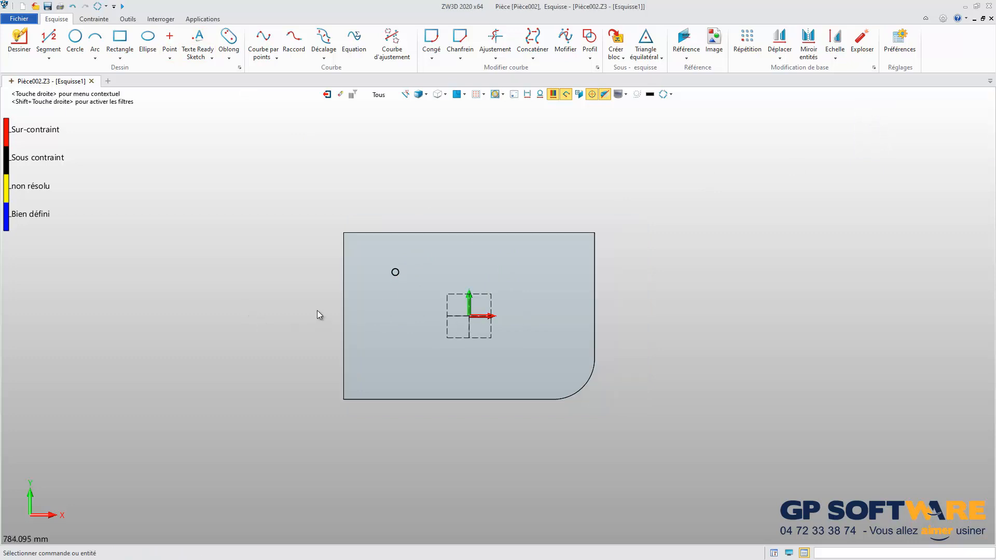
scroll(316, 310, up, 1)
Dimension the point's distances from the plate's upper and left edges and exit the sketch.
click(93, 19)
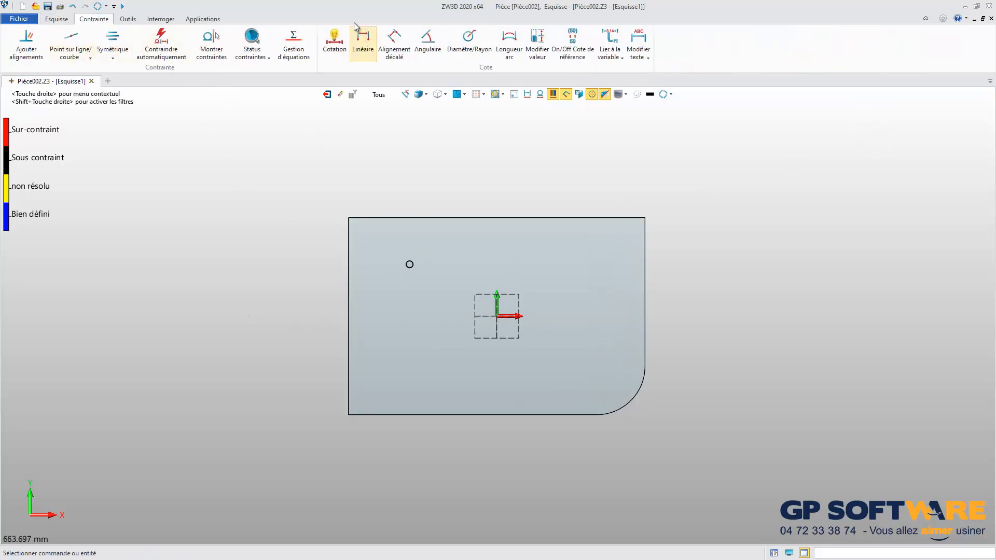
click(334, 42)
click(409, 264)
click(419, 213)
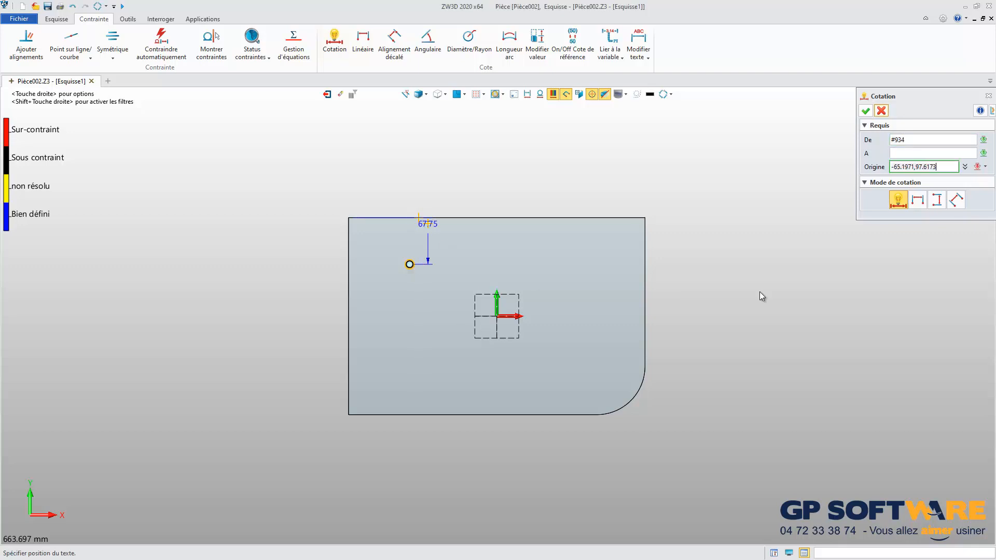
click(760, 246)
click(963, 286)
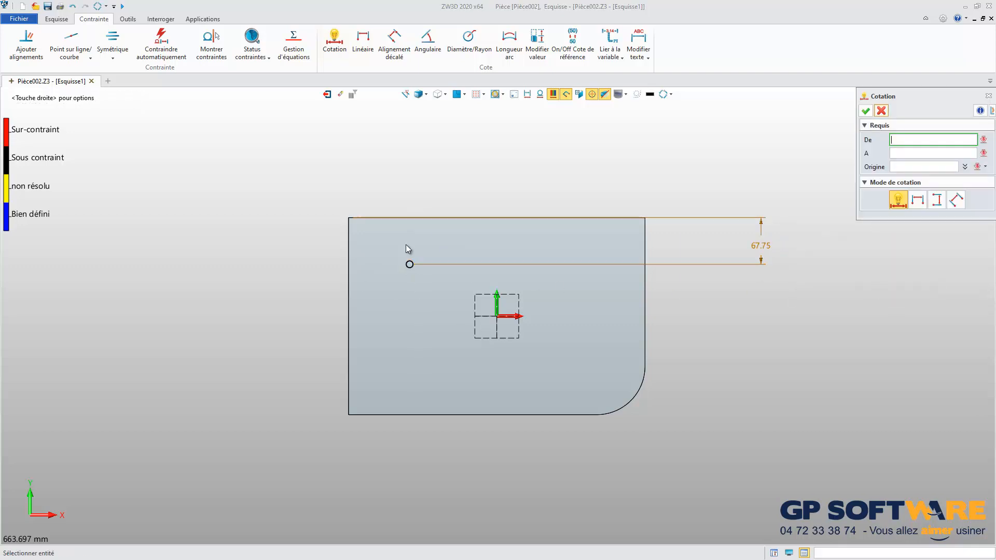
click(360, 248)
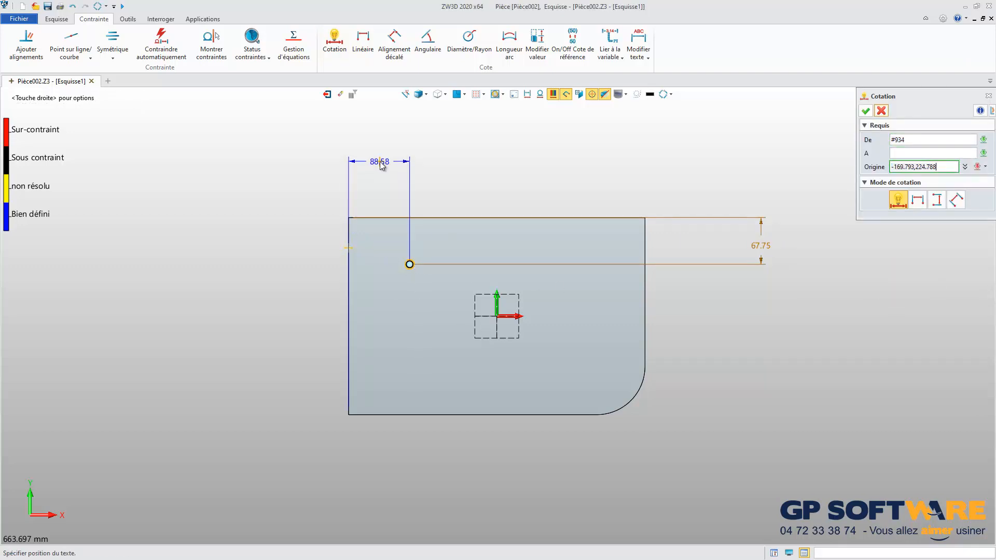
click(378, 161)
click(798, 240)
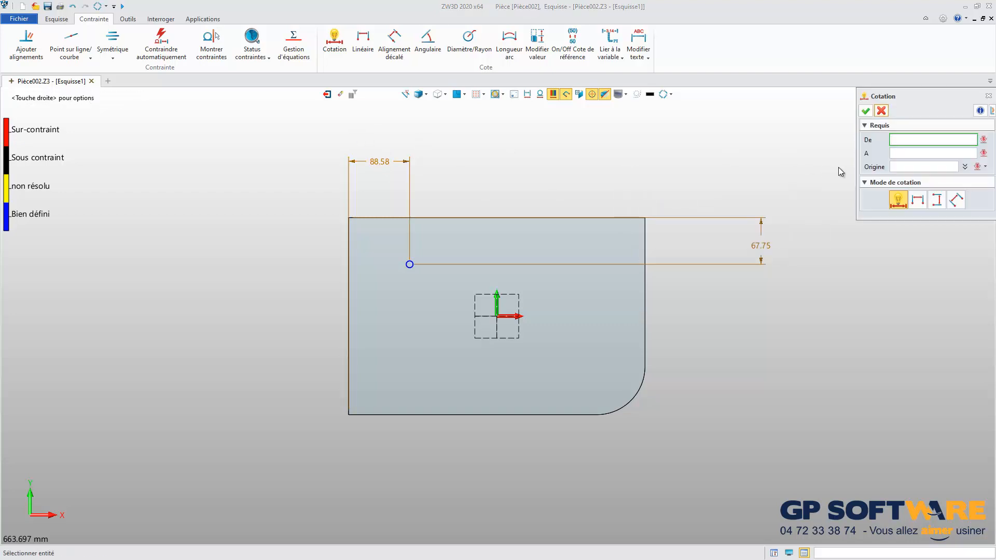
click(881, 110)
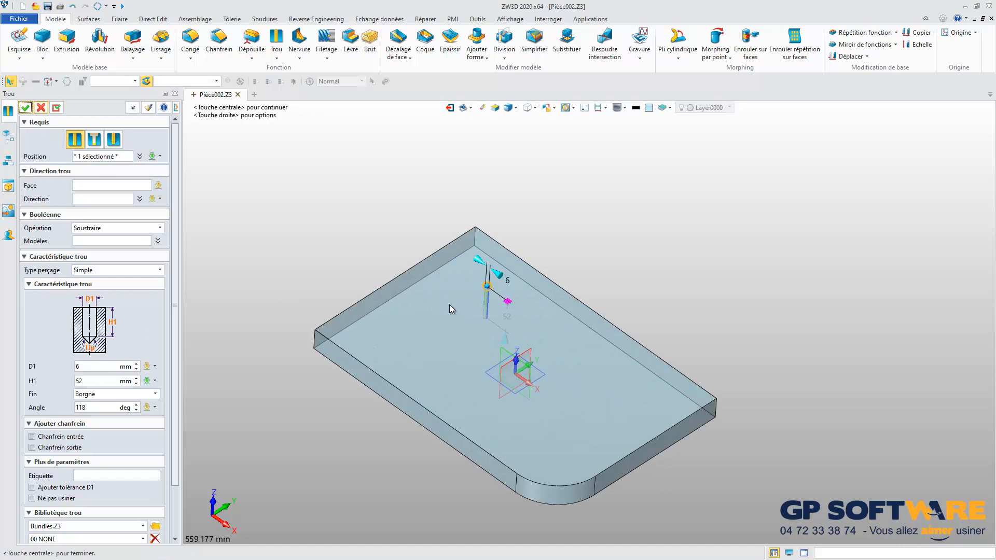
Create the simple blind hole at the sketched point, 6 mm in diameter and 52 mm deep.
right_drag(450, 312, 510, 280)
scroll(474, 310, up, 3)
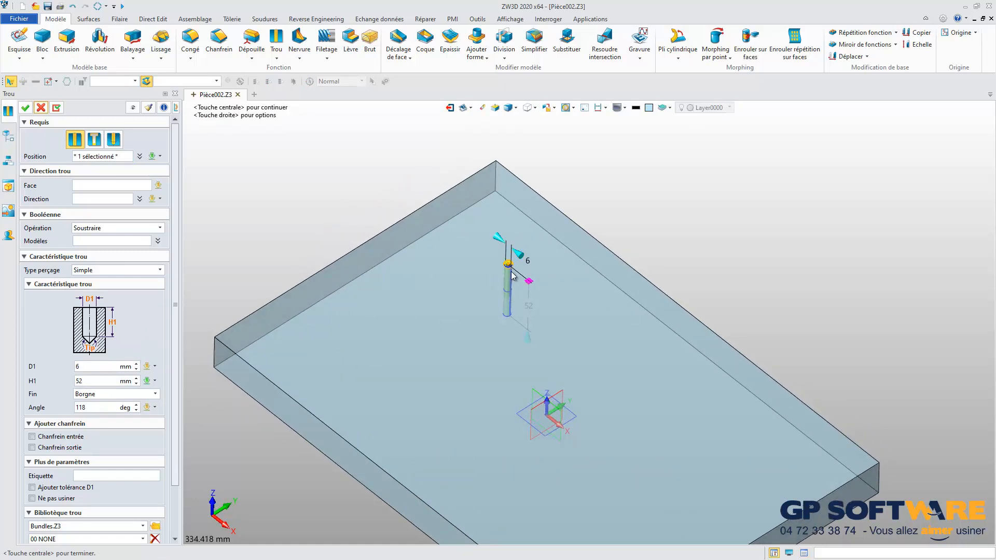
click(25, 107)
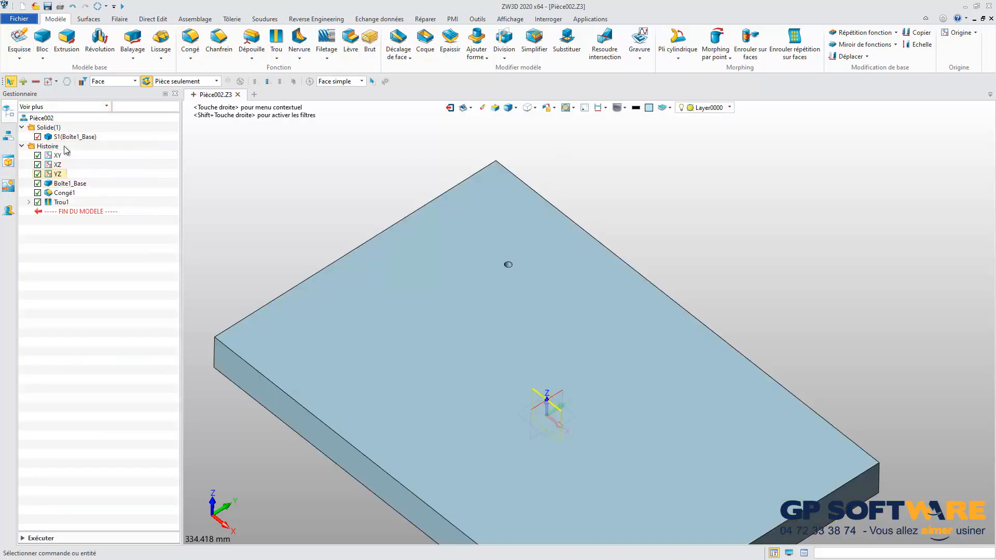
Open the positioning sketch nested under the hole feature for editing.
click(60, 202)
click(29, 202)
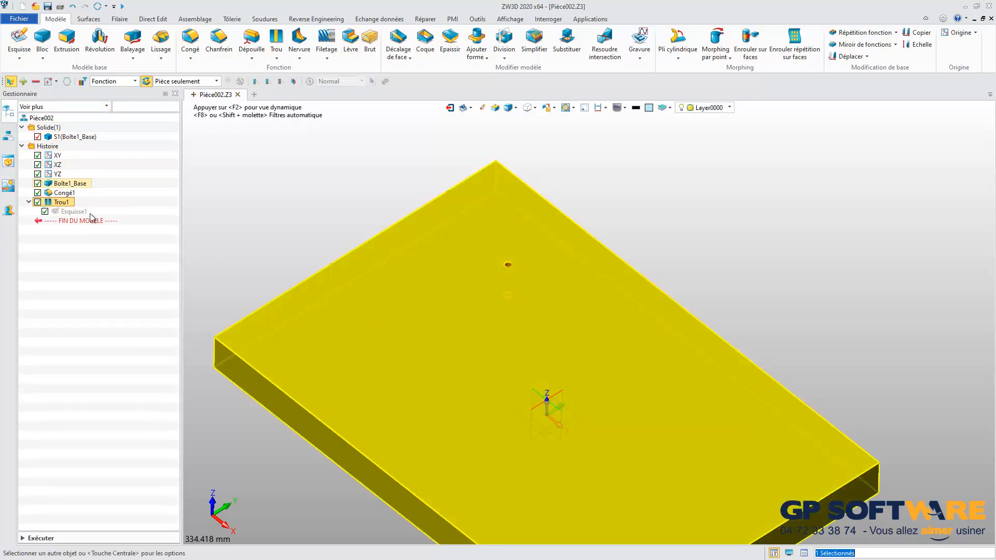
click(78, 211)
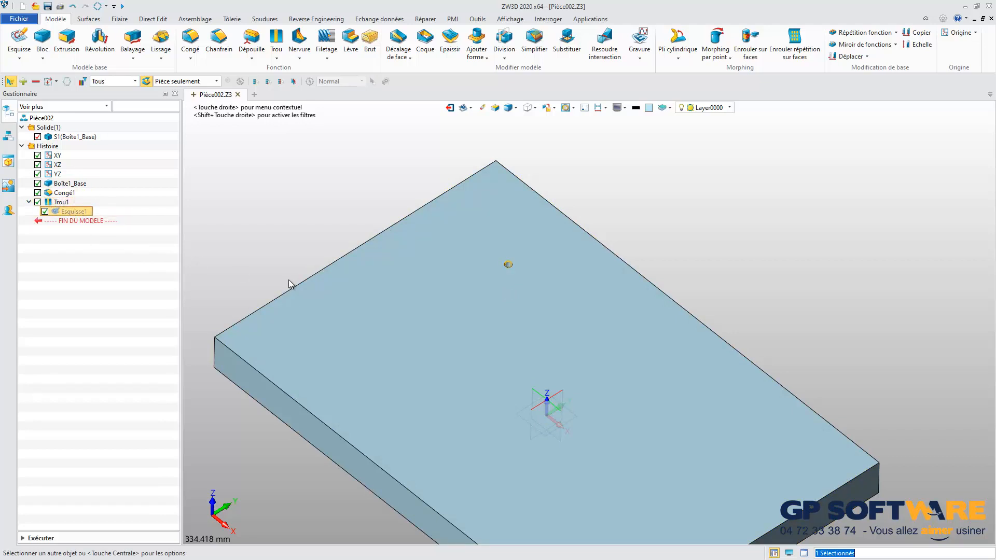
scroll(282, 291, down, 5)
scroll(280, 294, up, 3)
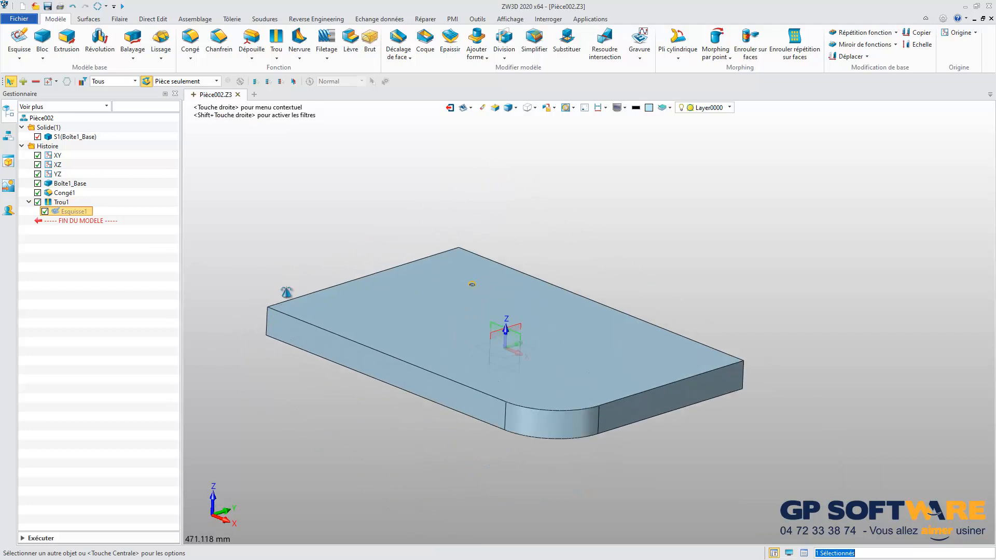
right_click(82, 213)
click(88, 202)
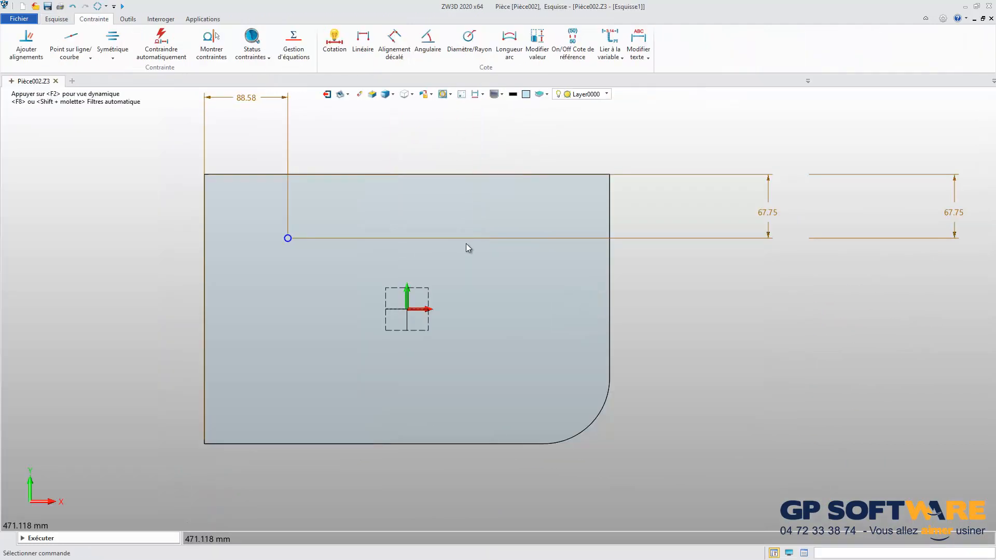
Set the point's distance from the plate's upper edge to 250 mm and exit the sketch to update the hole.
double_click(737, 240)
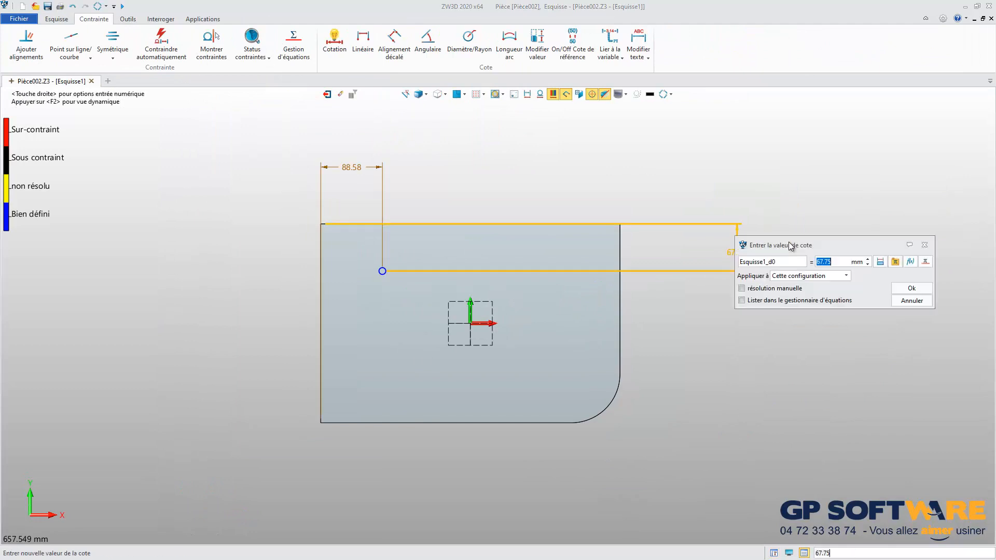
key(Return)
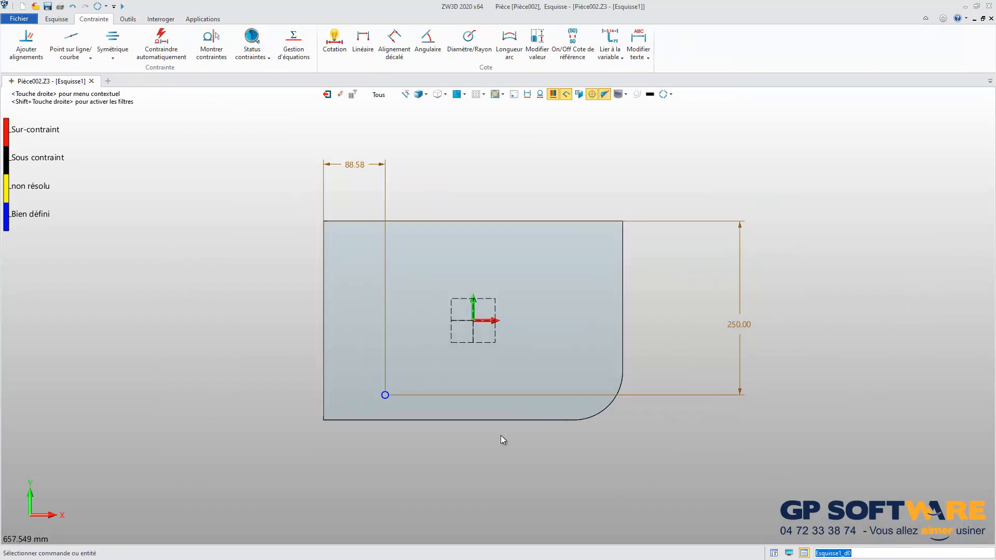
click(327, 95)
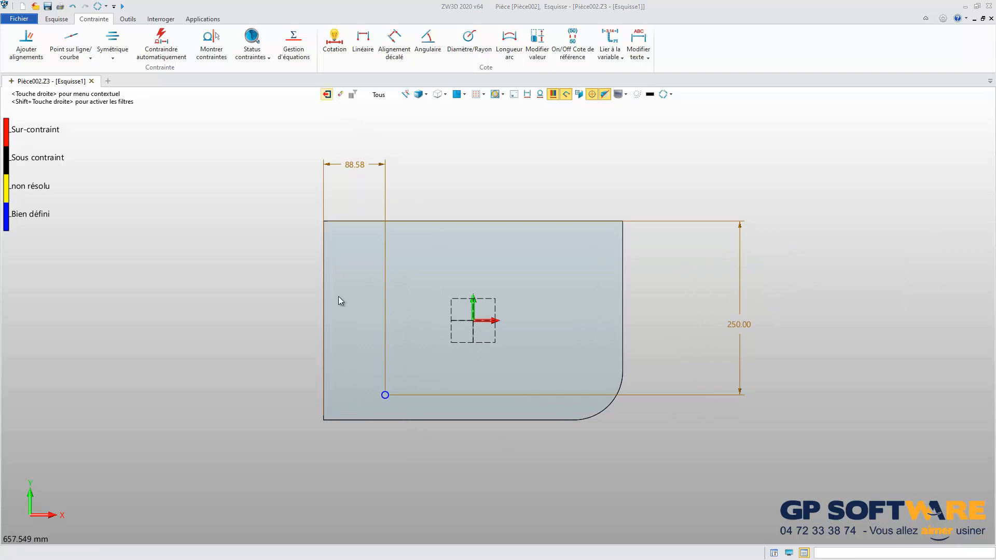
right_drag(373, 340, 355, 350)
scroll(337, 414, down, 2)
scroll(208, 359, up, 2)
scroll(342, 374, down, 2)
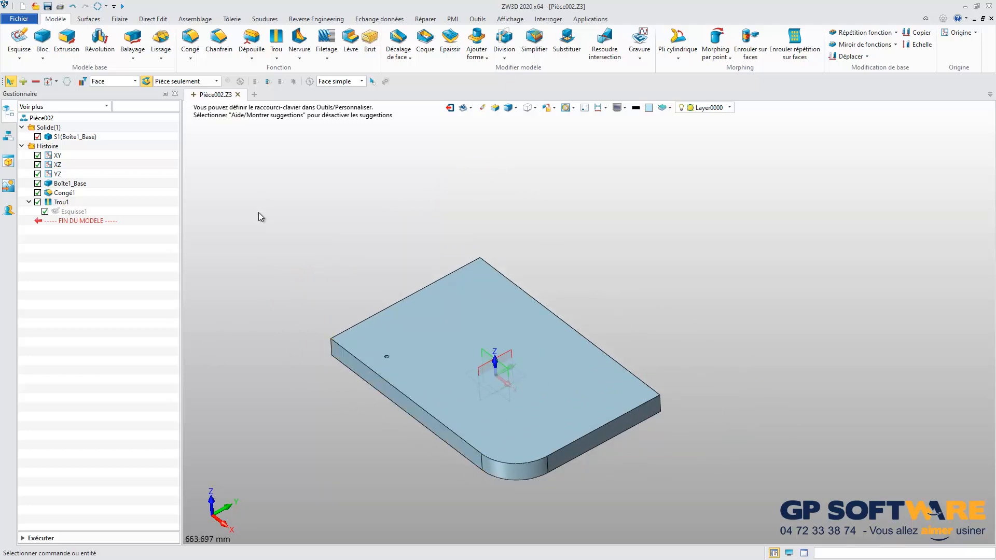
Start a new simple hole and try to position it at the midpoint of the plate's upper short edge.
click(276, 39)
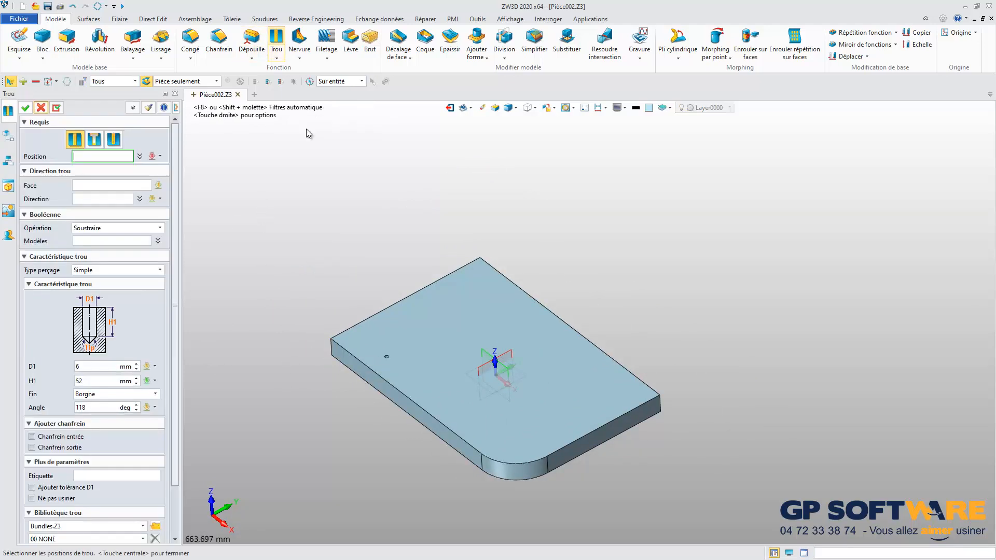
click(160, 155)
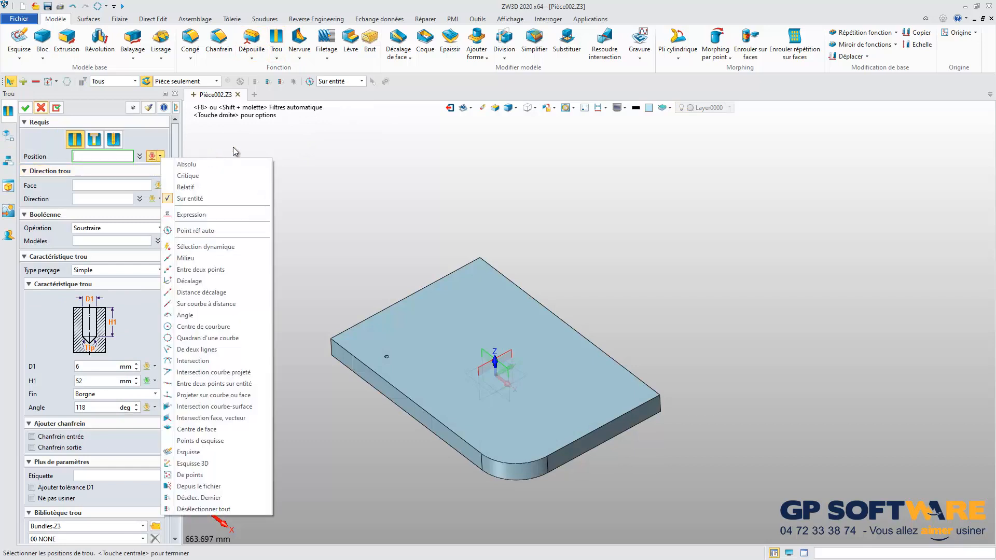
click(186, 259)
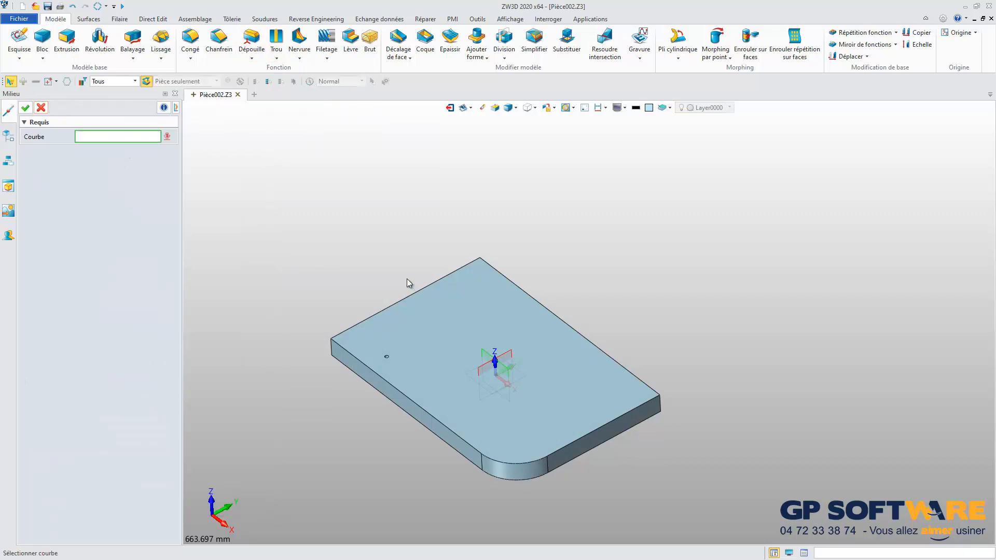
click(409, 296)
mouse_move(411, 291)
right_down()
mouse_move(425, 298)
mouse_move(414, 309)
mouse_move(407, 299)
mouse_move(418, 284)
right_up()
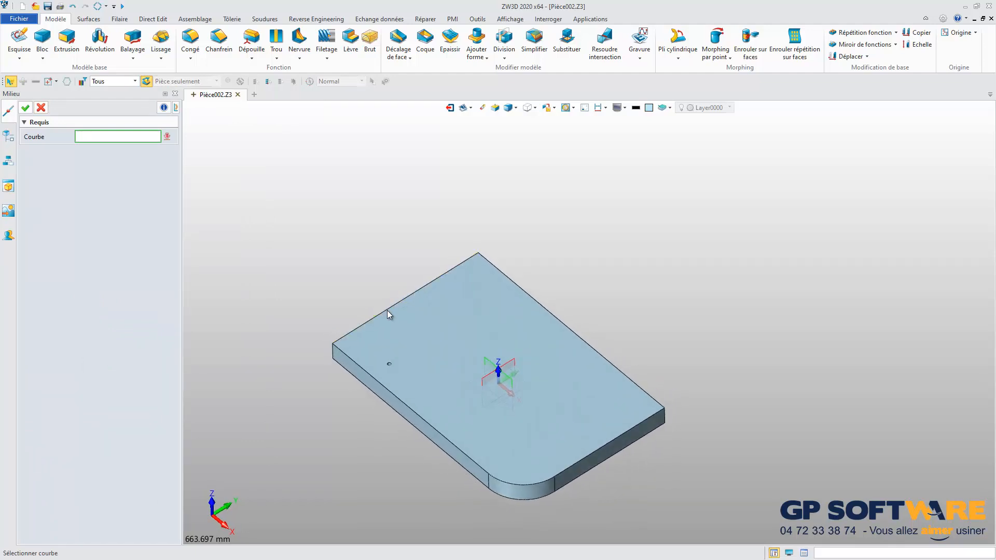
click(617, 434)
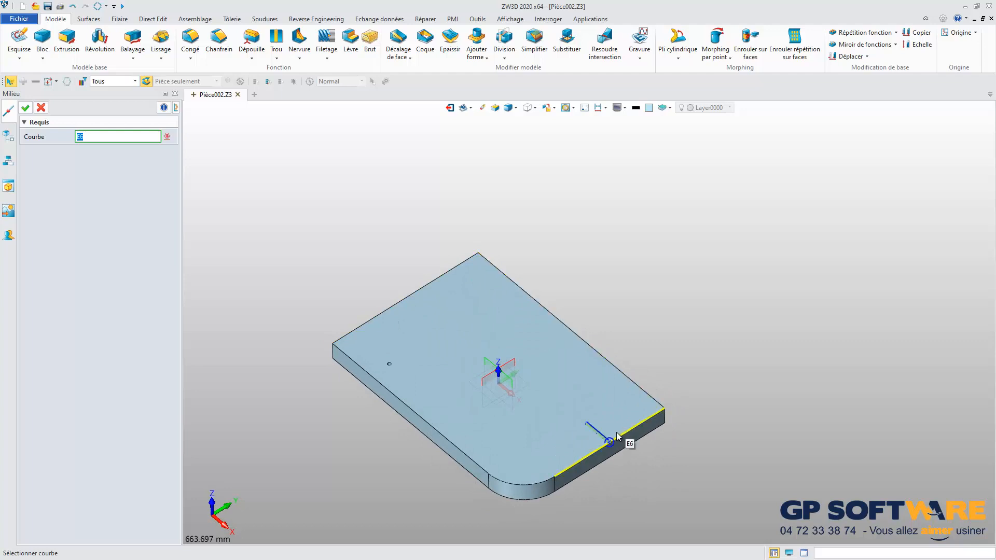
click(598, 447)
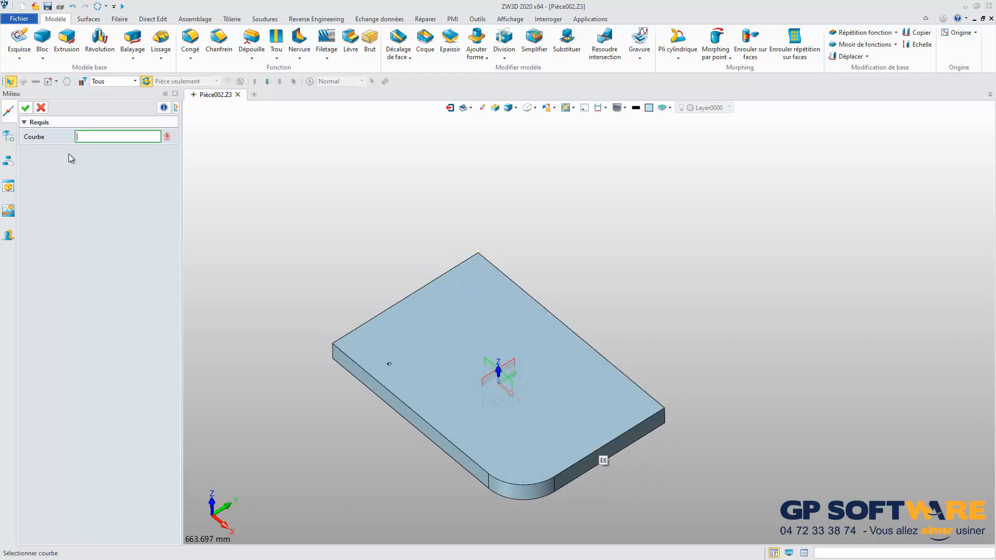
click(41, 107)
Try to position the hole between two opposite upper corners of the plate at 80 percent of their distance.
click(161, 156)
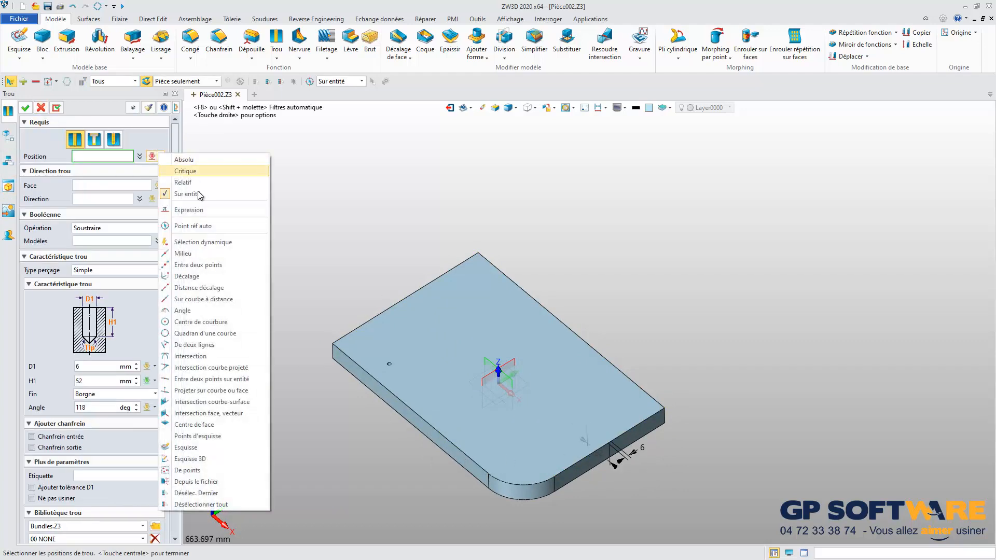
click(199, 265)
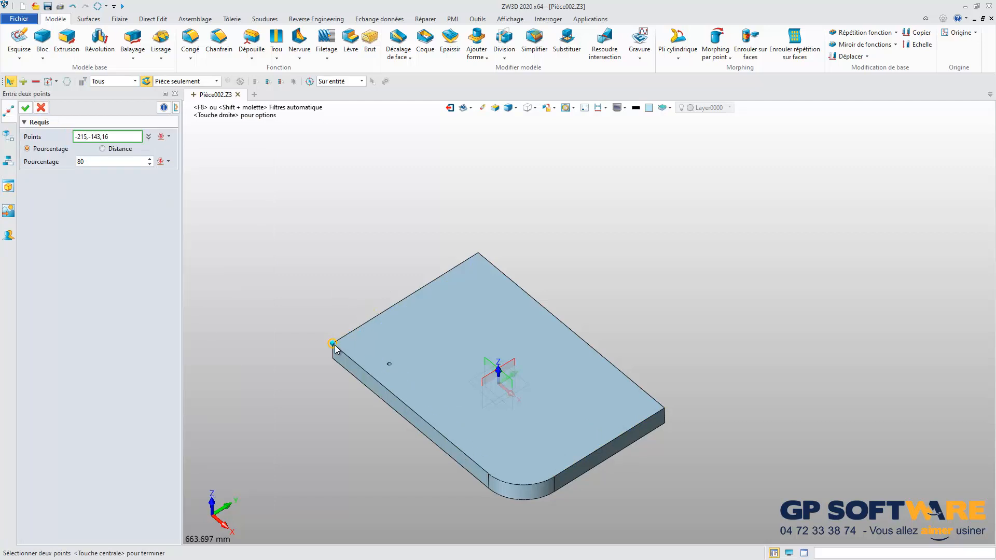
click(651, 415)
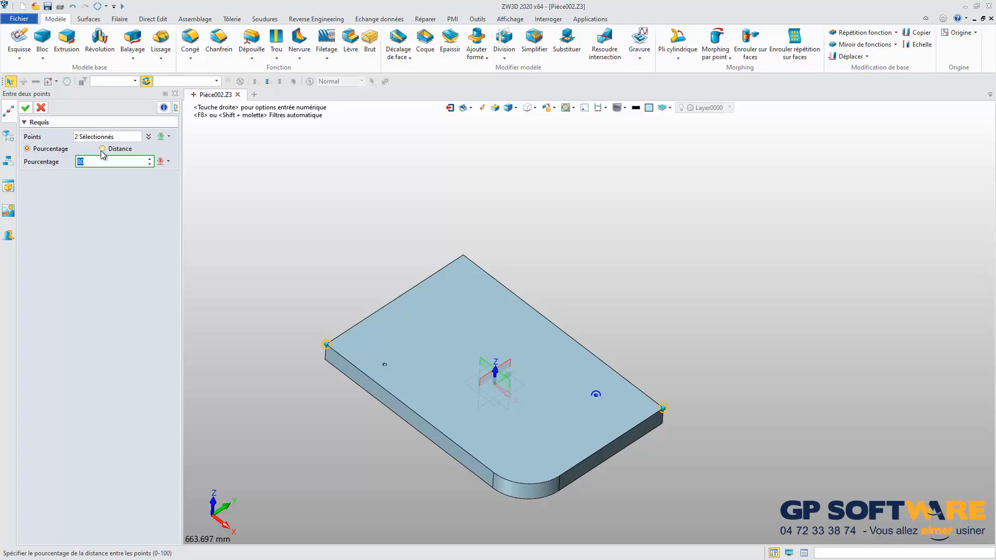
click(25, 108)
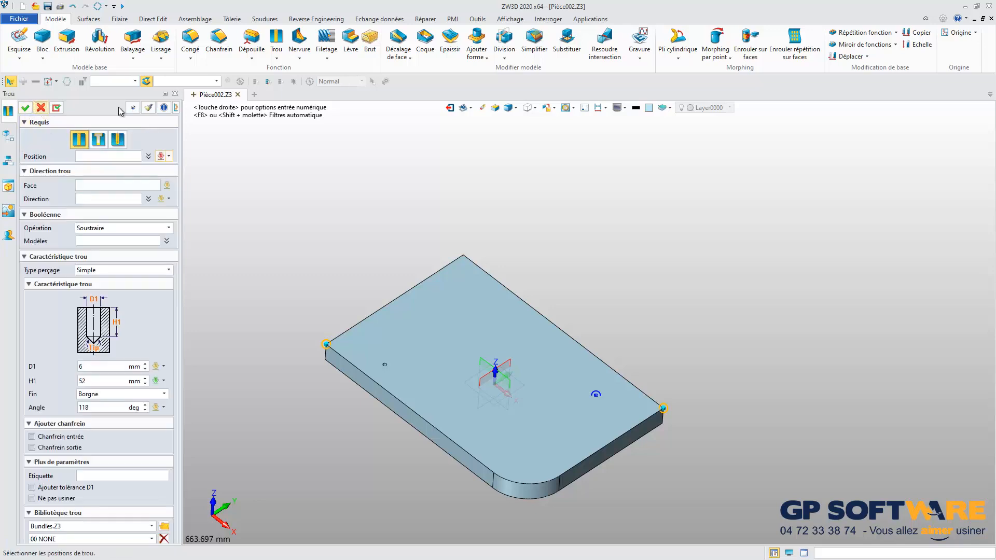
Define the hole position as an offset, using the plate's upper corner at -215,143,16 as the reference point.
click(162, 157)
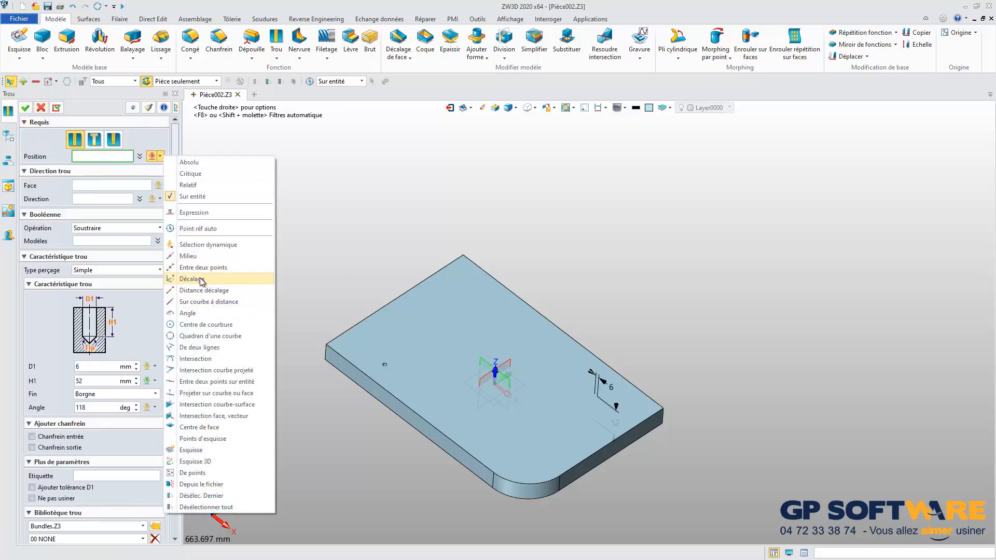
click(191, 279)
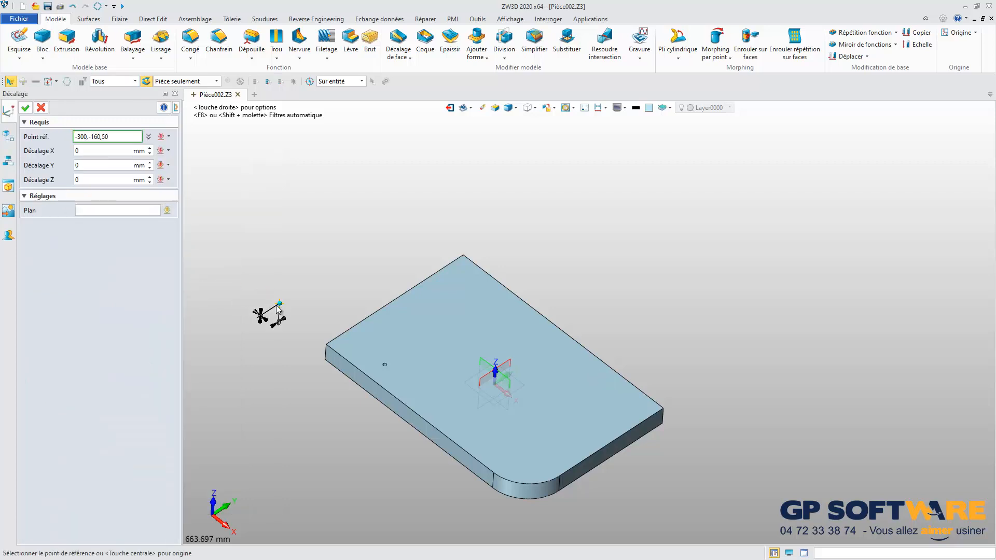
right_drag(267, 311, 446, 491)
scroll(314, 363, up, 3)
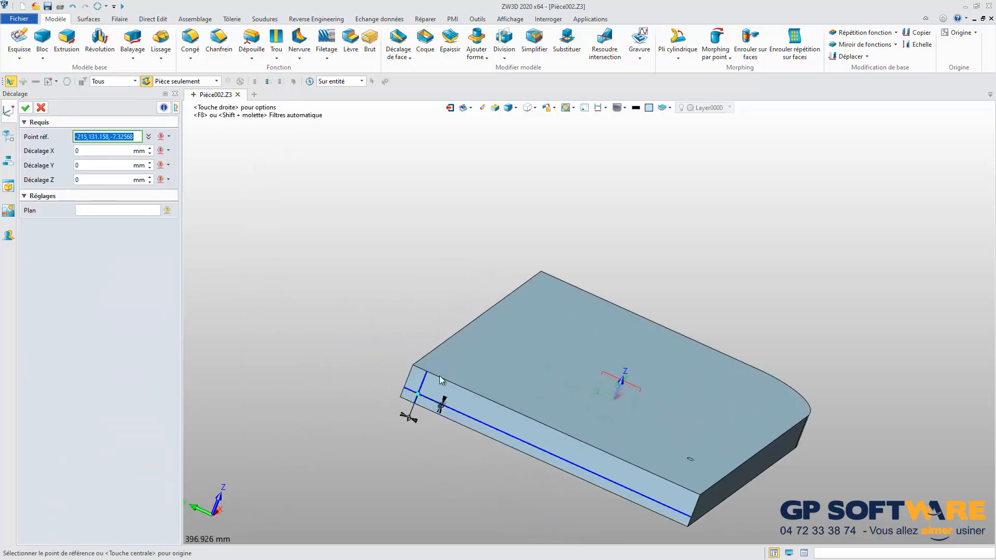
click(420, 368)
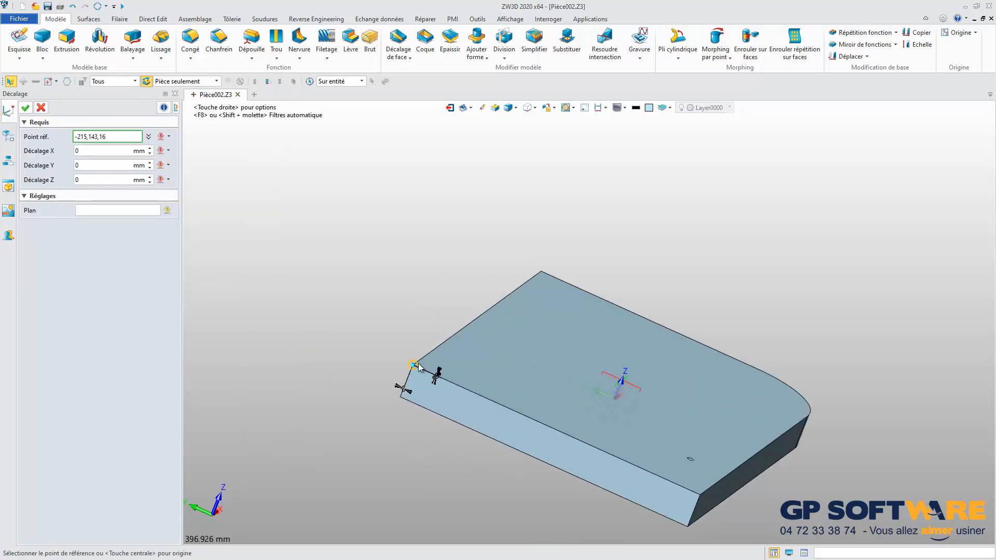
right_drag(421, 368, 404, 417)
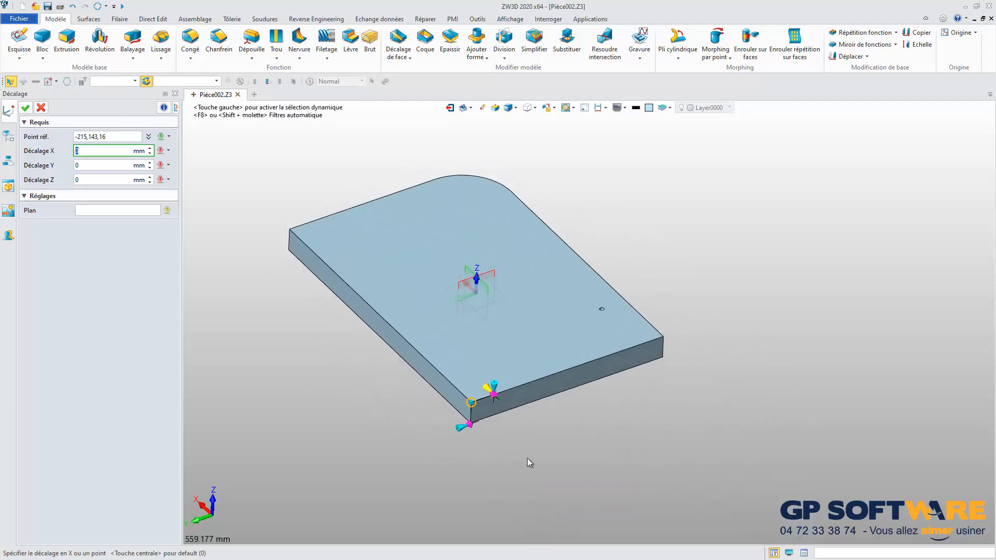
Set the offsets from the corner to X 100 mm, Y -100 mm and Z 0 mm, and create the hole.
scroll(449, 431, up, 2)
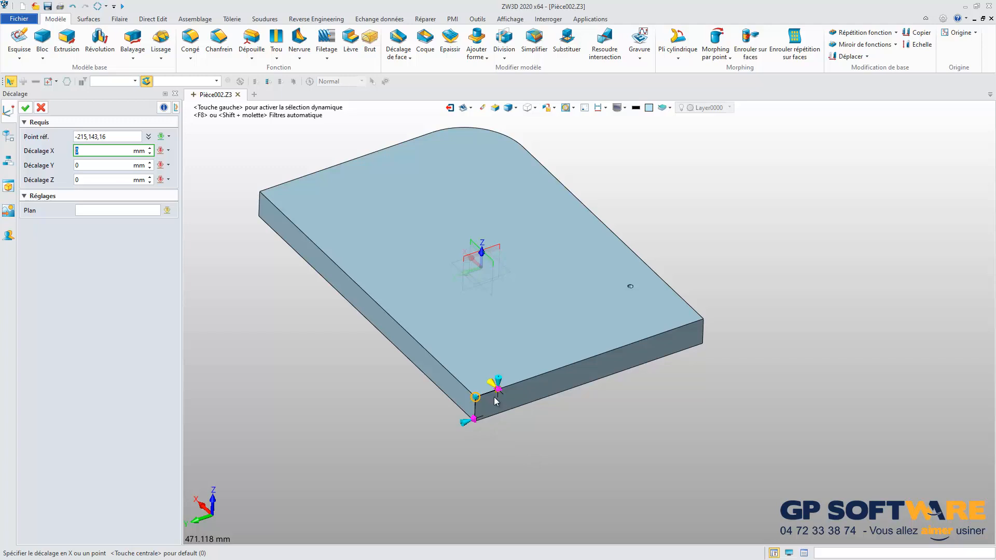
click(90, 165)
click(94, 180)
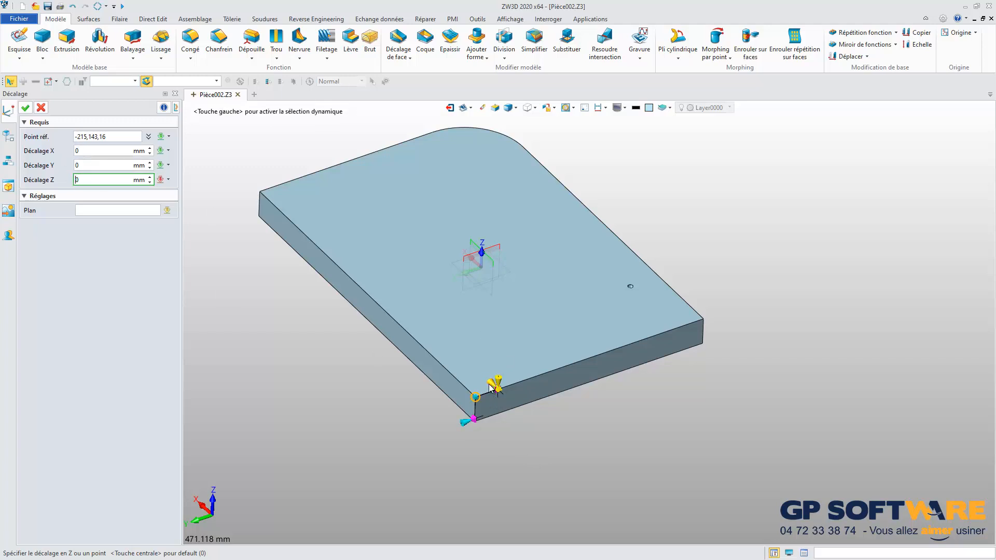
drag(491, 388, 476, 352)
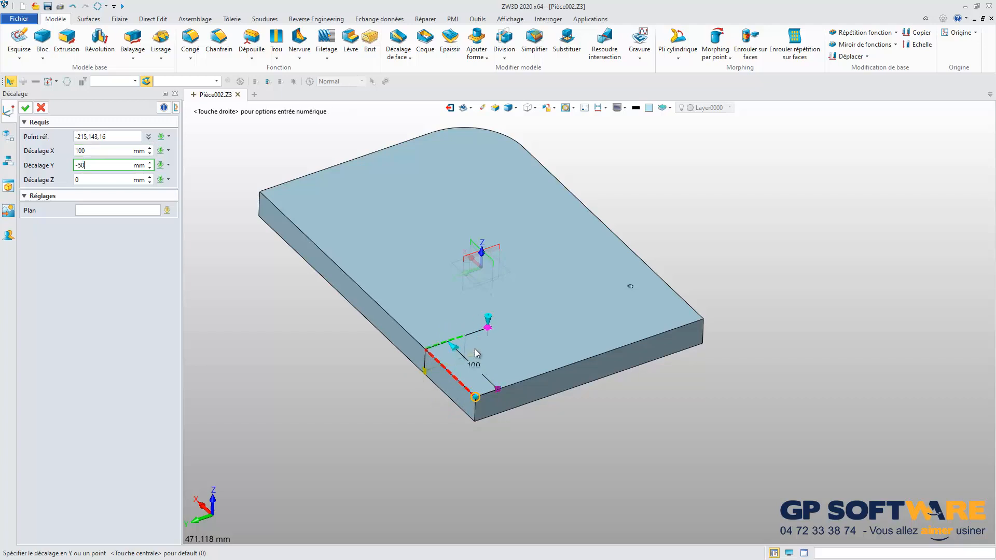
right_drag(506, 338, 497, 358)
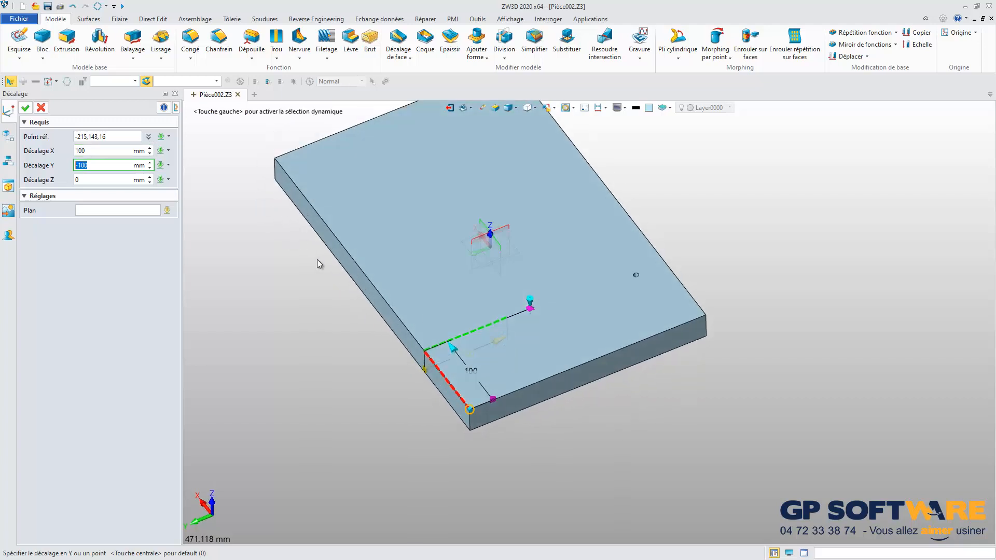
click(28, 111)
click(25, 108)
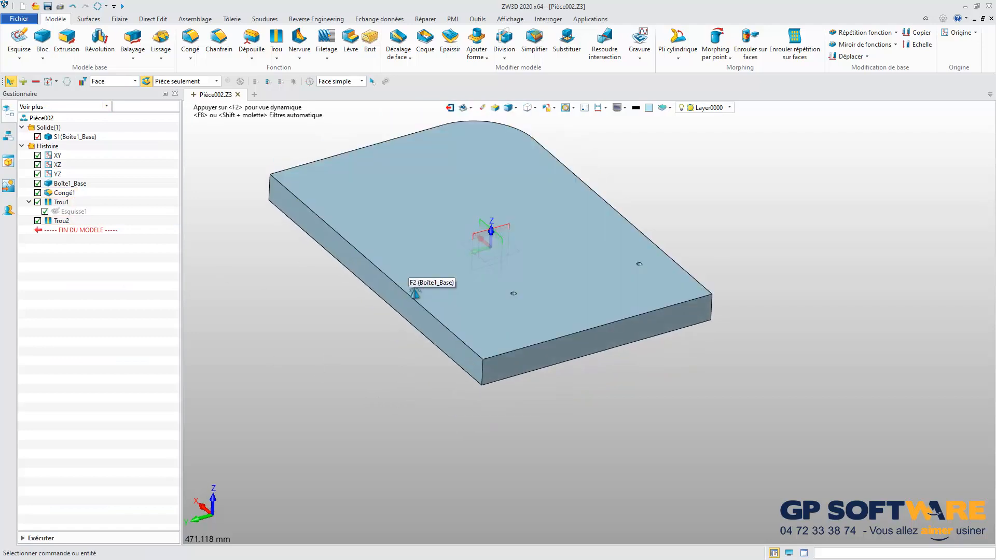
Reopen the second hole feature for redefinition and redefine its position point to access the offset values.
right_drag(413, 295, 409, 314)
scroll(469, 377, down, 4)
scroll(469, 377, up, 3)
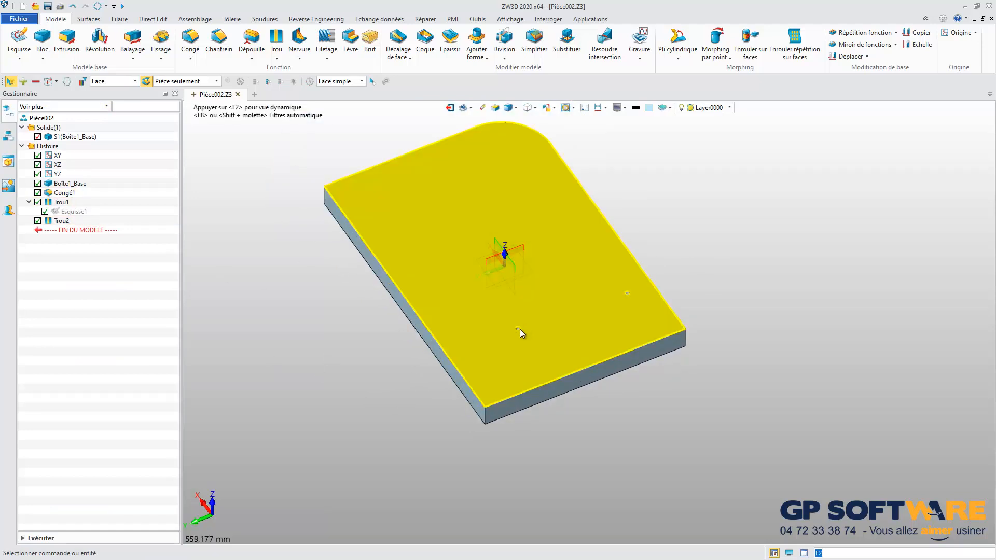
right_click(61, 220)
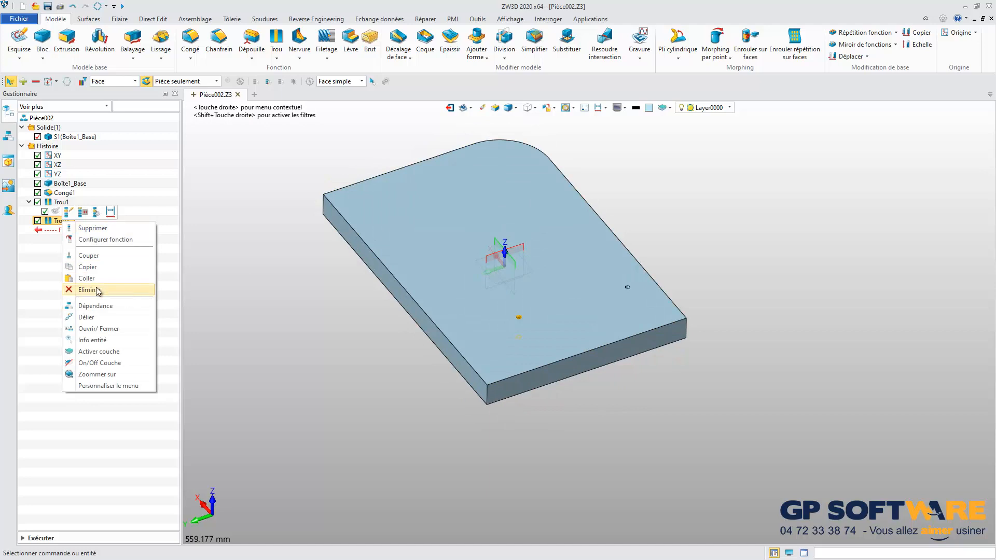
click(98, 239)
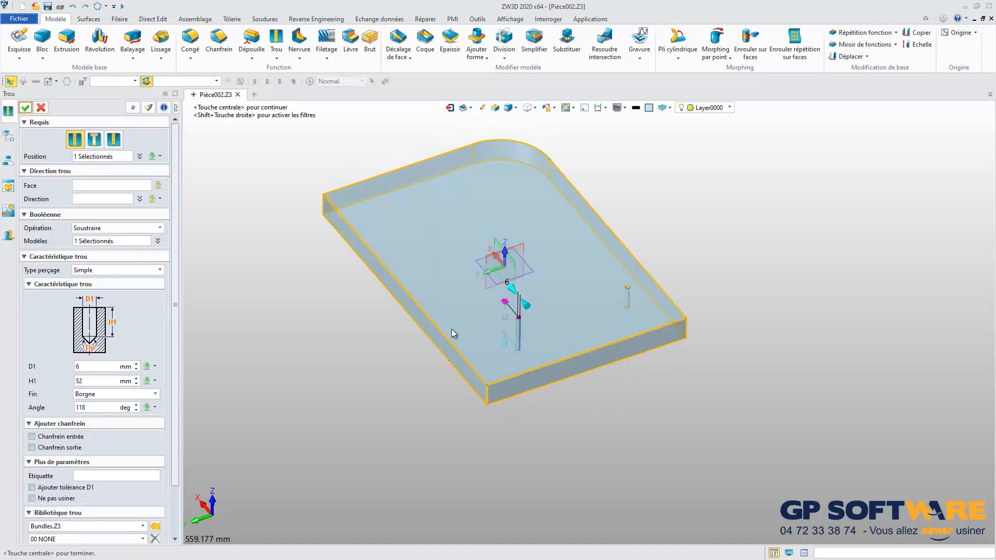
scroll(632, 358, up, 5)
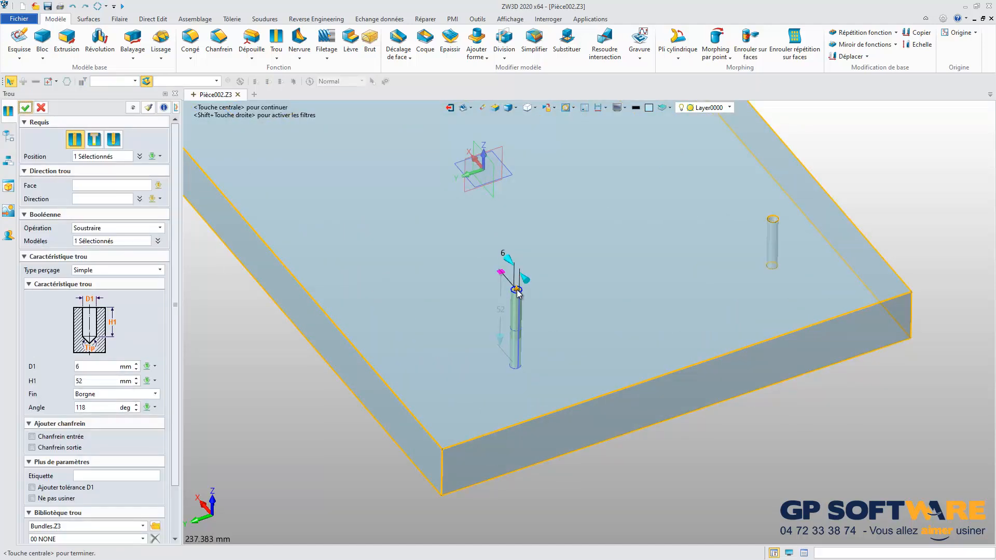
right_click(517, 292)
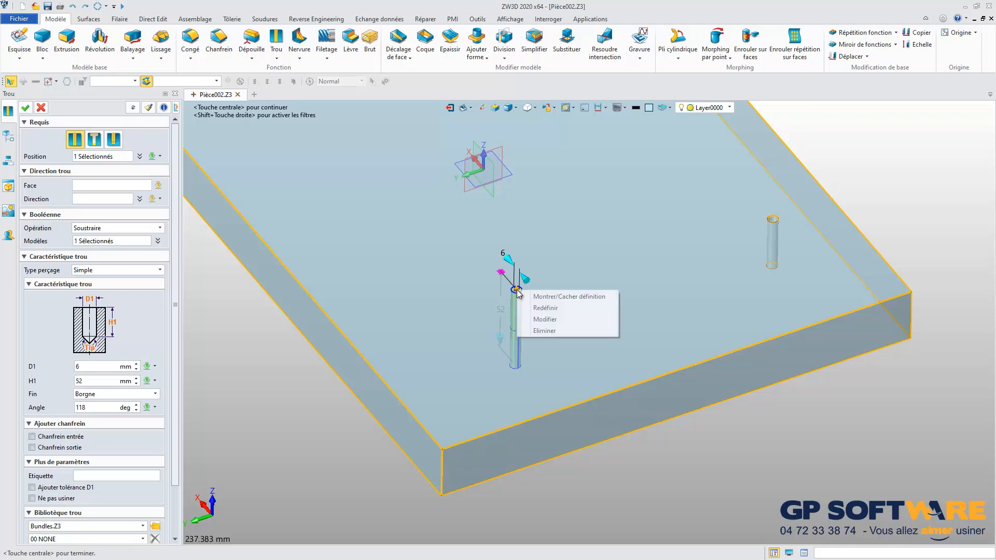
click(552, 311)
Set the hole position's X offset to 77 mm, shorten its Y offset, and confirm the redefined point.
right_drag(497, 346, 452, 337)
scroll(498, 350, down, 1)
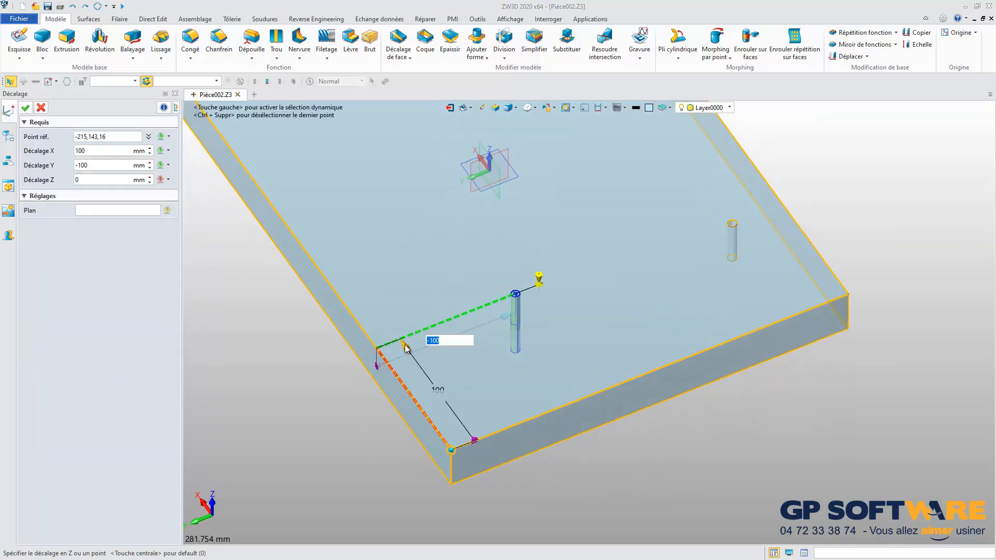
drag(405, 345, 424, 367)
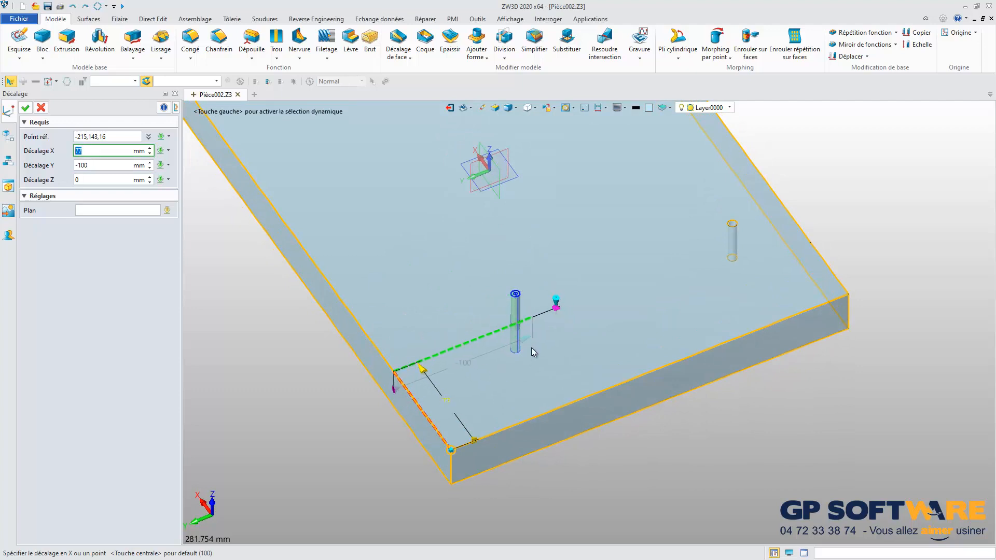
click(25, 108)
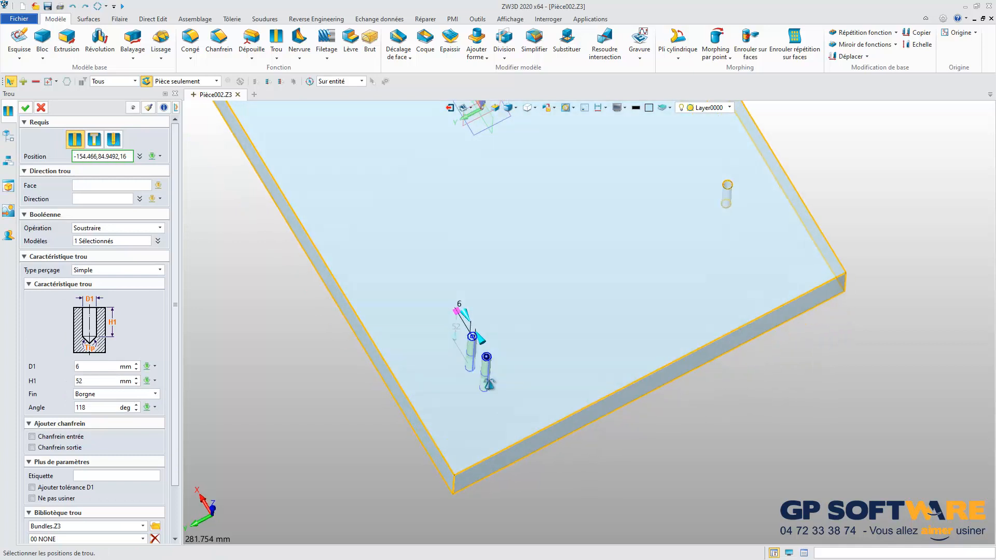
mouse_move(478, 364)
right_down()
mouse_move(478, 354)
mouse_move(491, 357)
mouse_move(481, 360)
right_up()
click(480, 363)
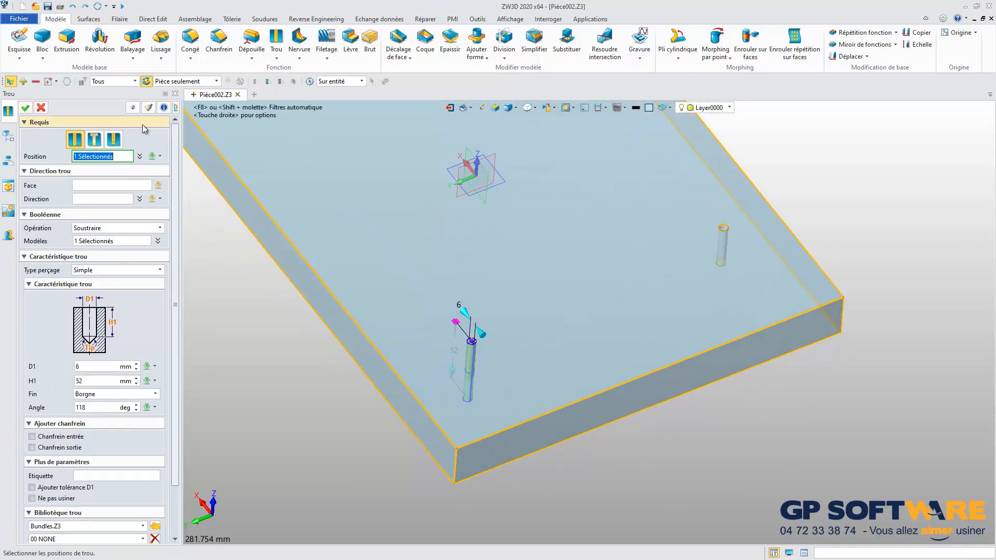